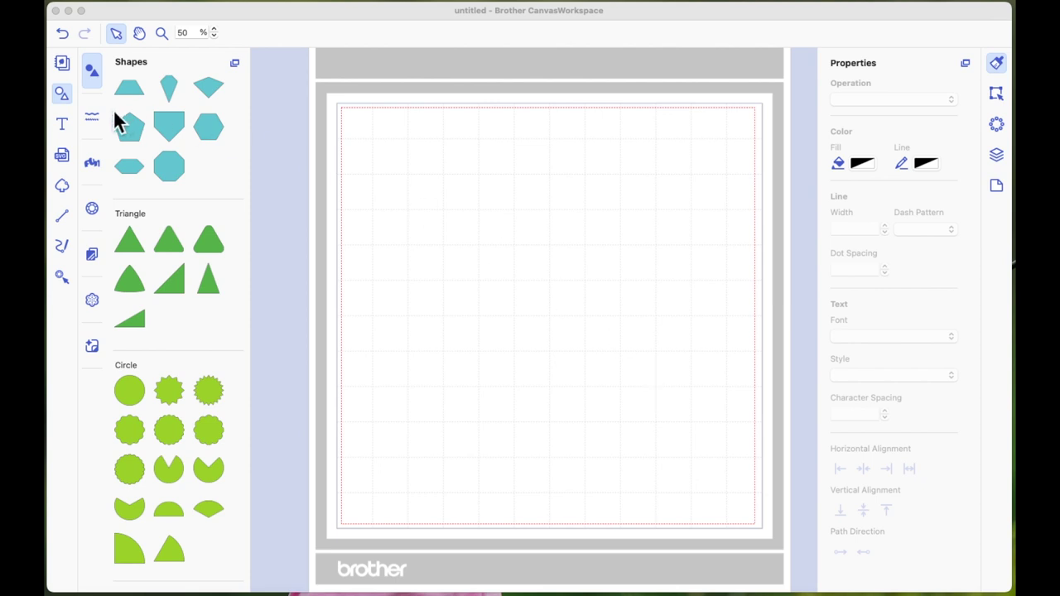
# - Add an 'M' text object near the mat centre, in Antique Oakland Bold set to Cut
pyautogui.click(63, 126)
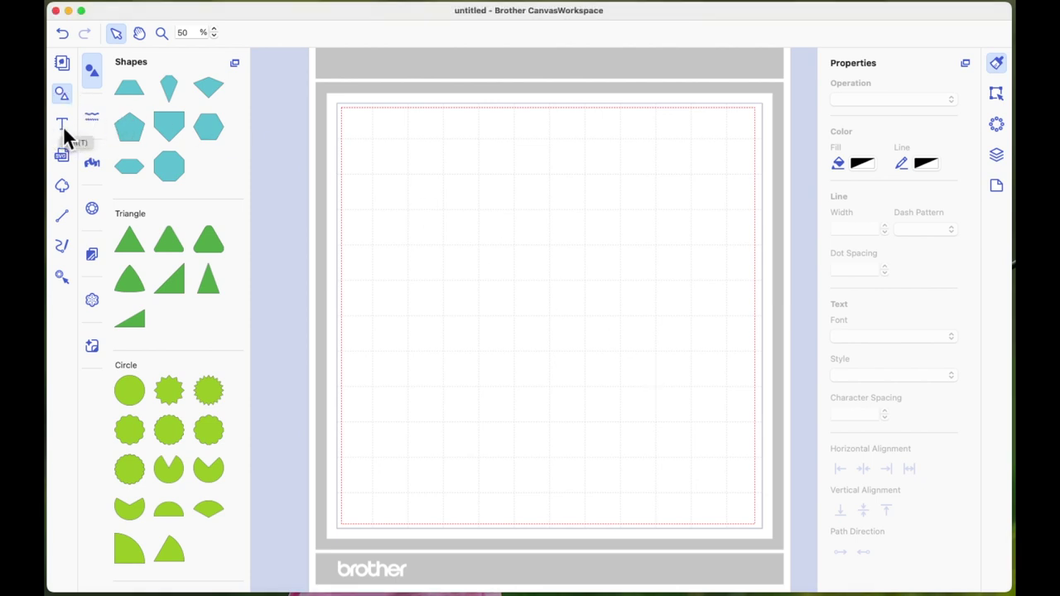
pyautogui.click(62, 124)
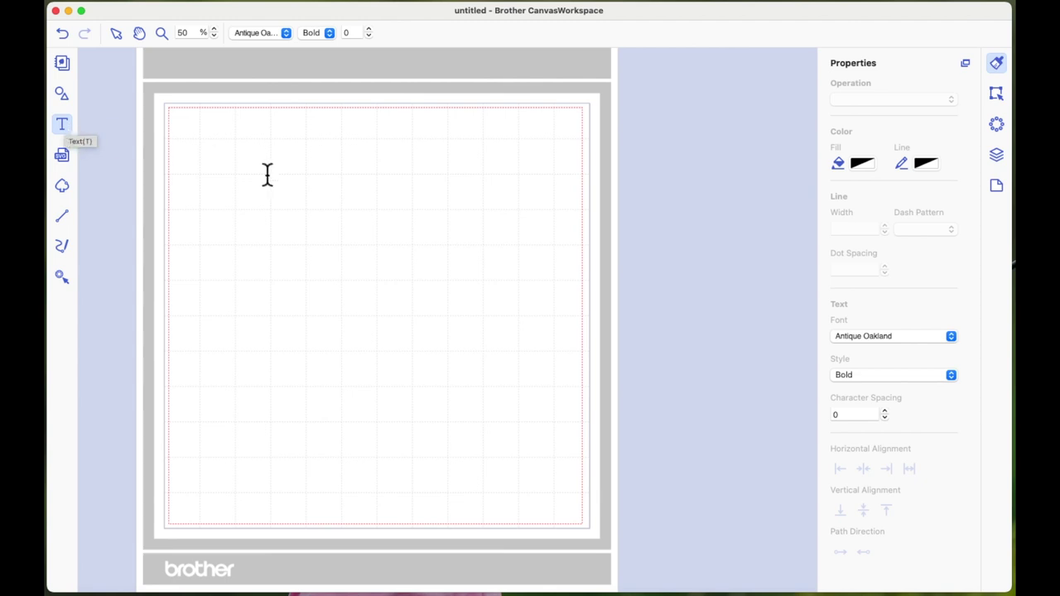
pyautogui.click(441, 296)
pyautogui.press('Escape')
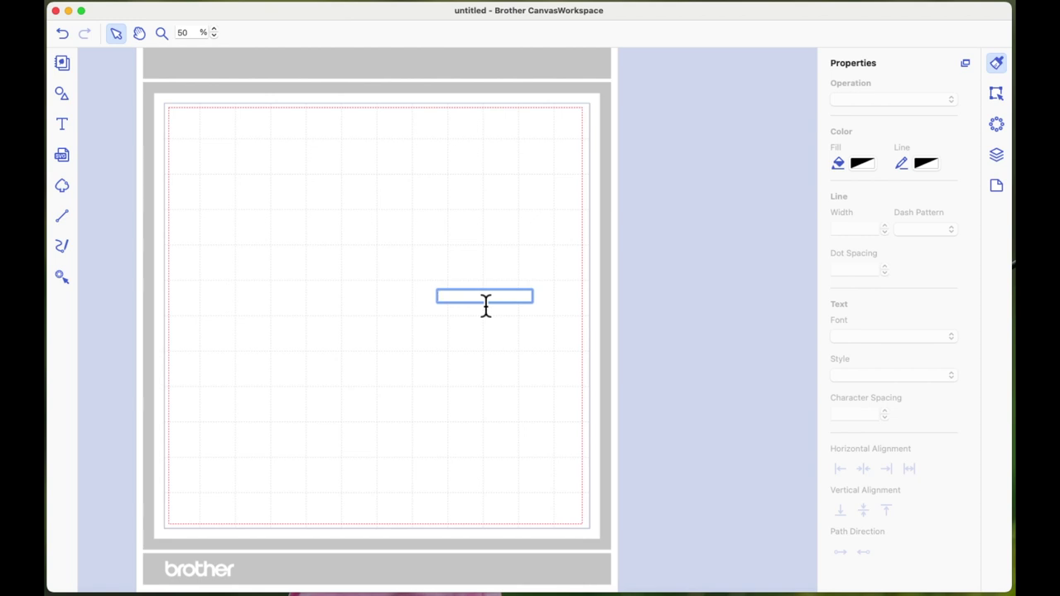
pyautogui.write('M')
pyautogui.press('Escape')
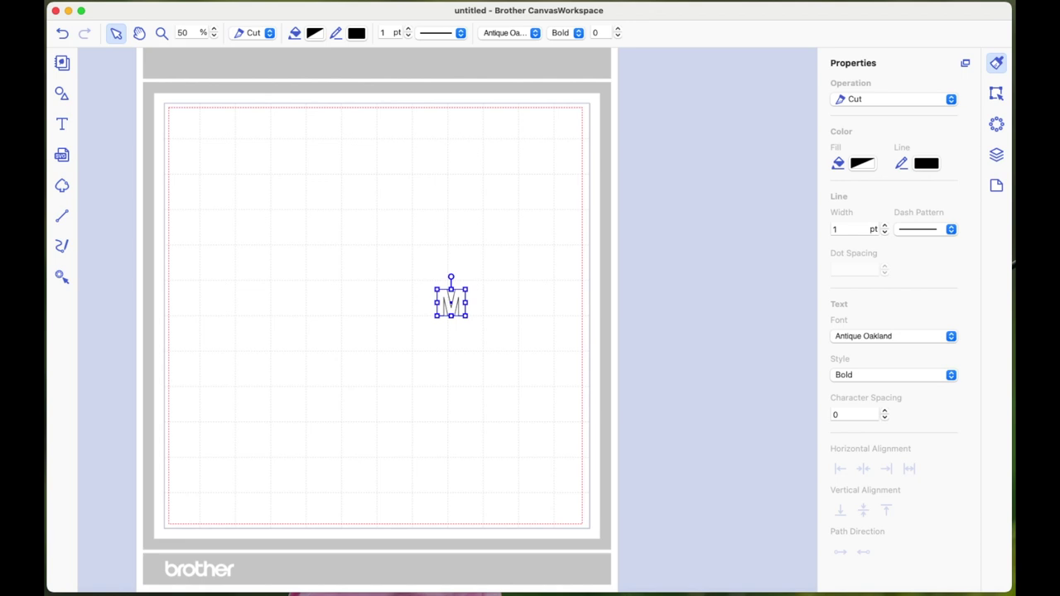
# - Move the M toward the top-left, then enlarge it and stretch it taller to fill the mat
pyautogui.hscroll(-5, 476, 320)
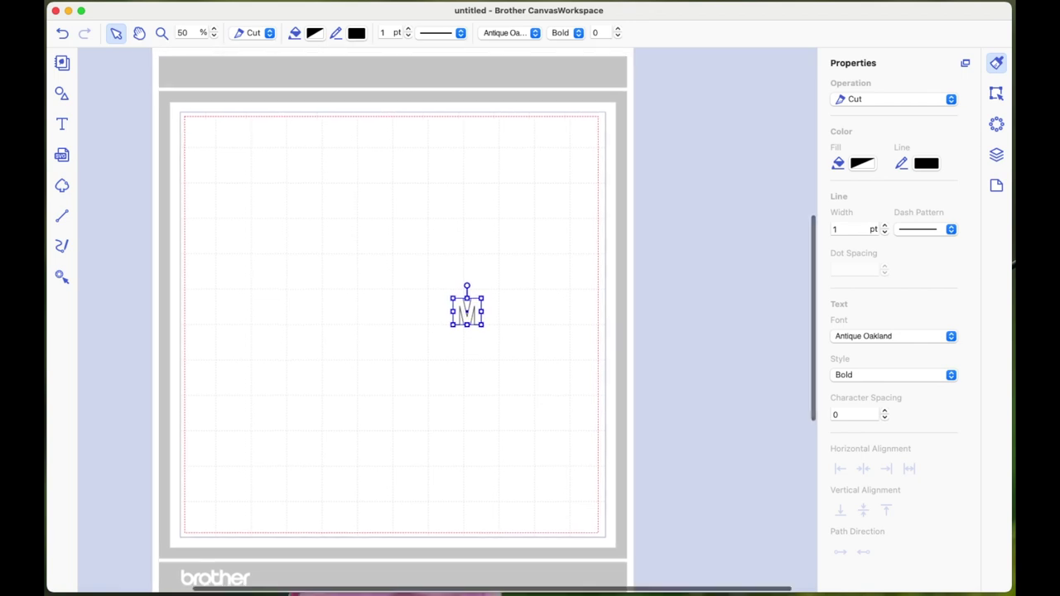
pyautogui.moveTo(543, 307); pyautogui.dragTo(665, 571)
pyautogui.moveTo(605, 363); pyautogui.dragTo(579, 340)
pyautogui.moveTo(626, 463); pyautogui.dragTo(656, 492)
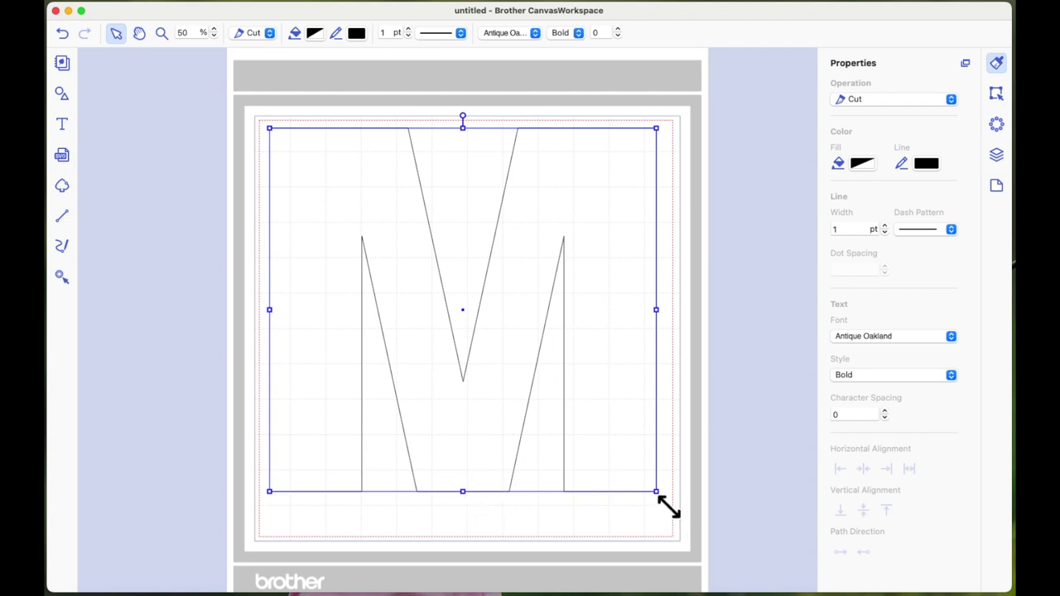
pyautogui.moveTo(463, 492); pyautogui.dragTo(463, 492)
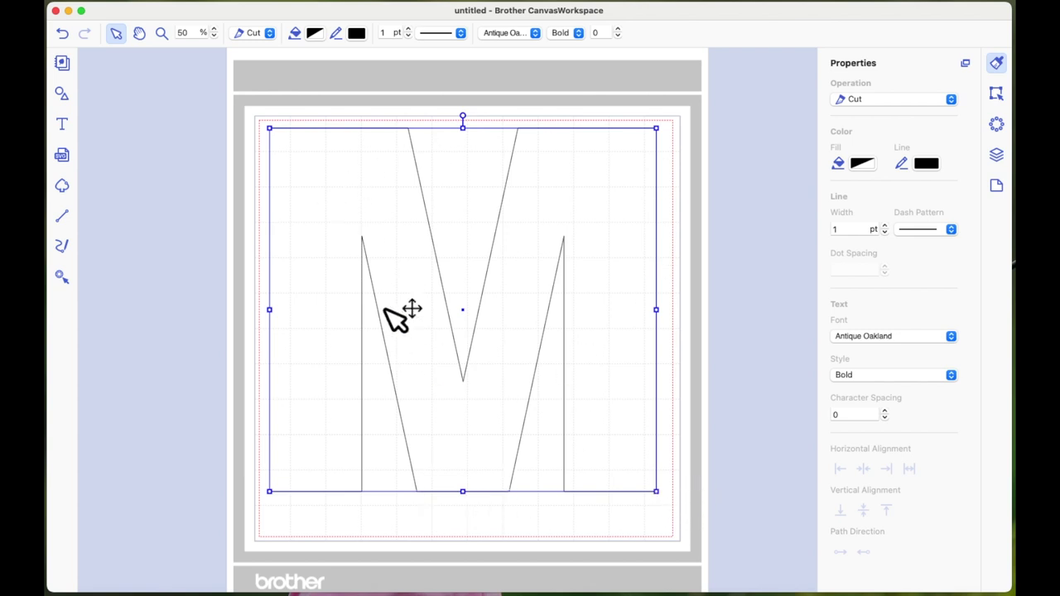
pyautogui.moveTo(463, 492); pyautogui.dragTo(464, 527)
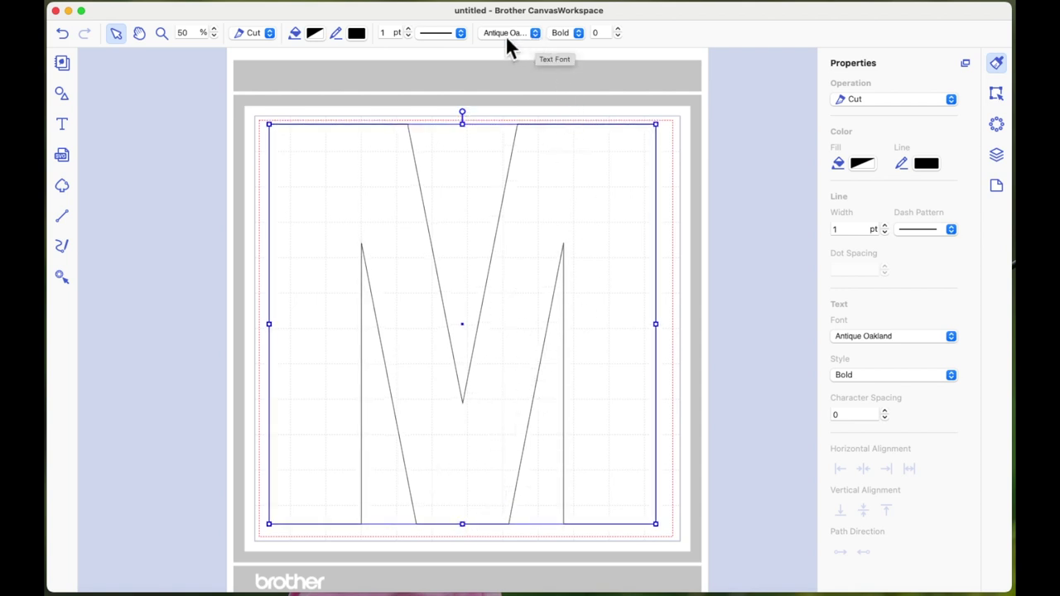
# - Change the M's font to Times New Roman
pyautogui.click(539, 37)
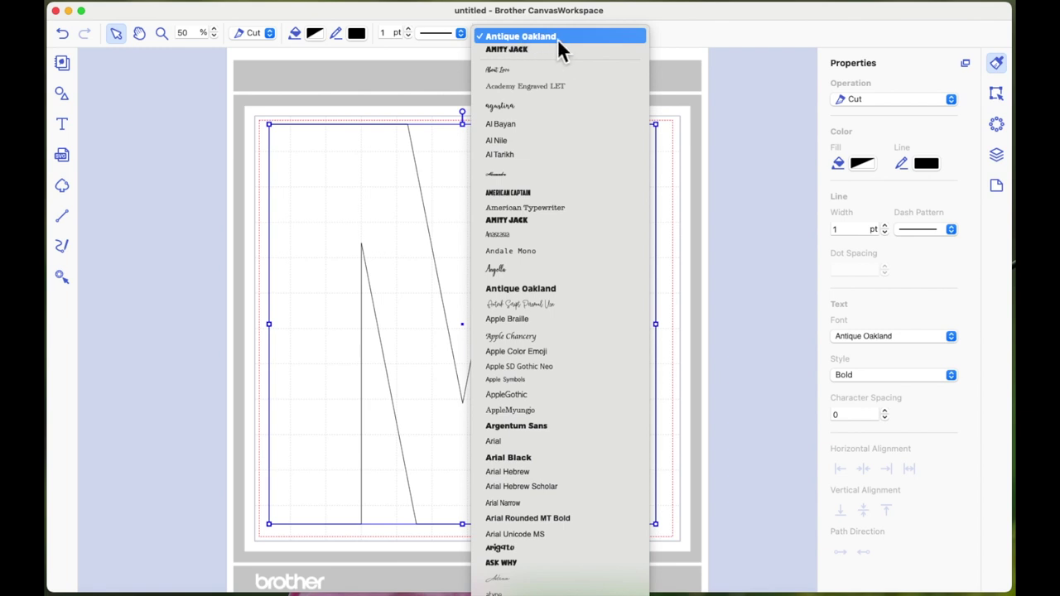
pyautogui.scroll(-15, 548, 136)
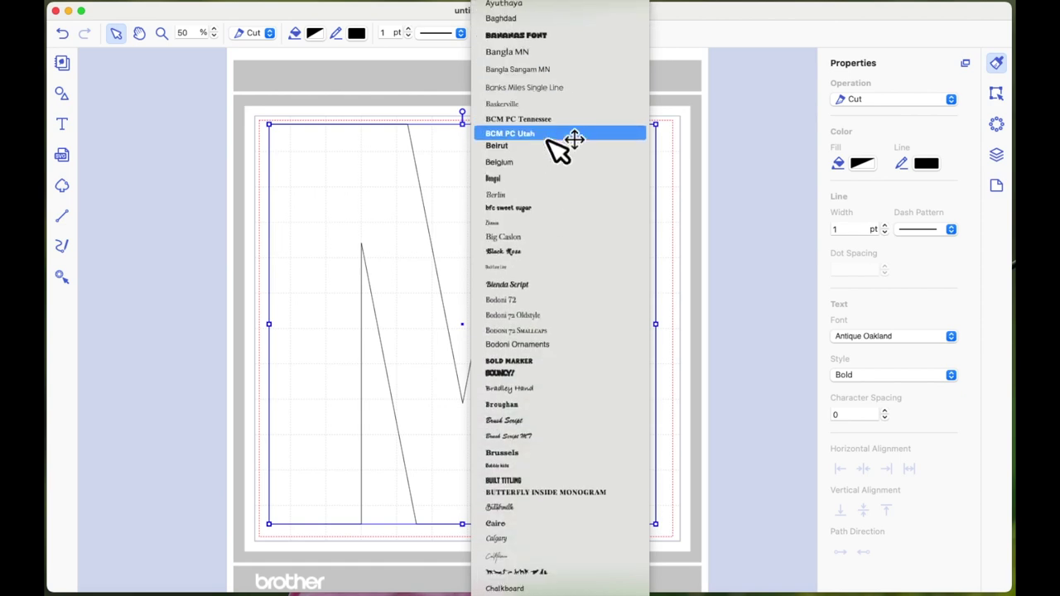
pyautogui.scroll(-20, 548, 139)
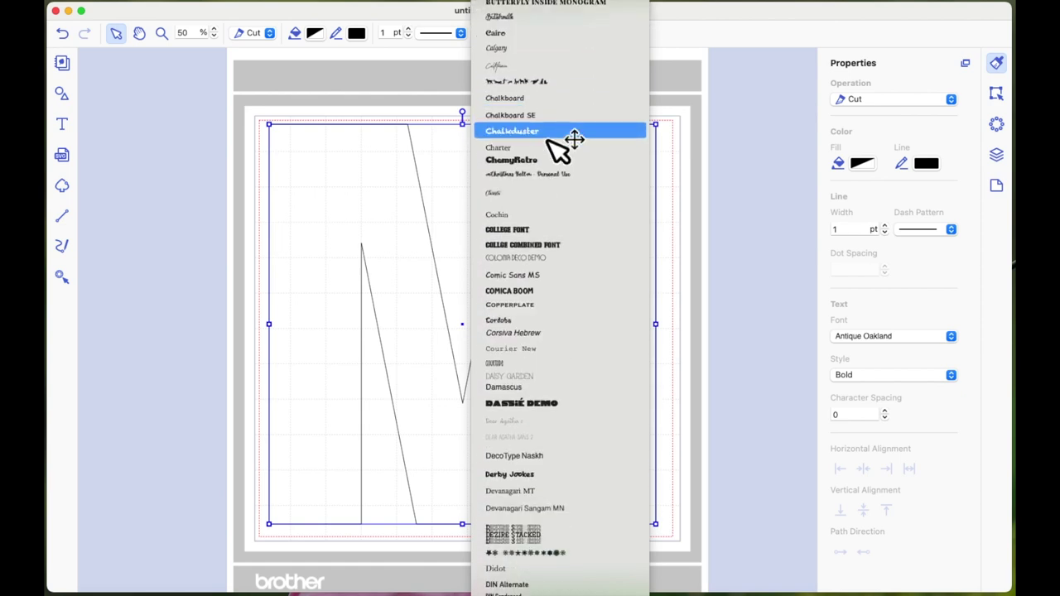
pyautogui.scroll(-20, 547, 139)
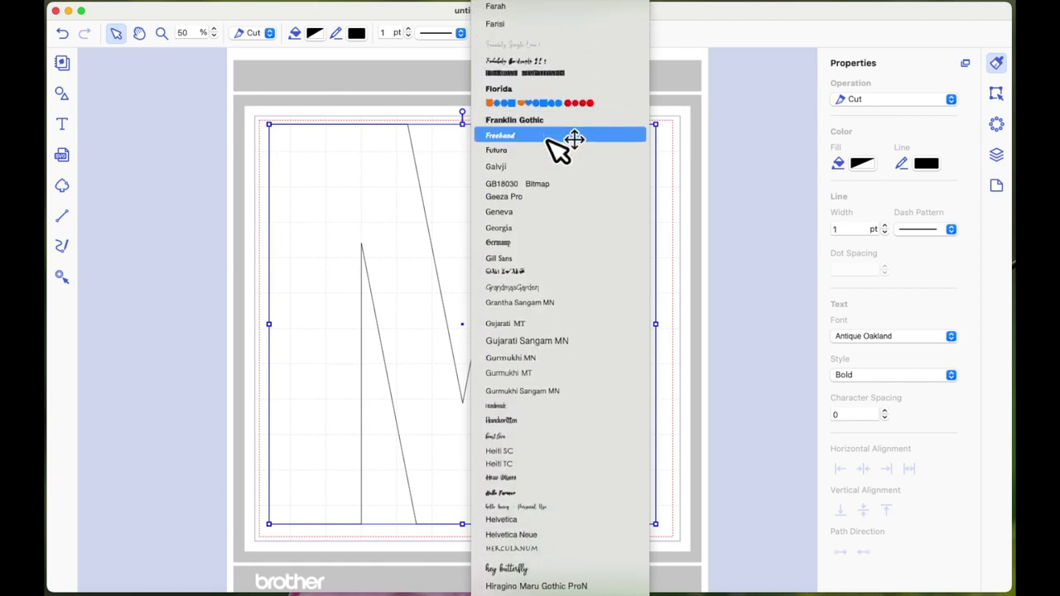
pyautogui.scroll(-5, 547, 140)
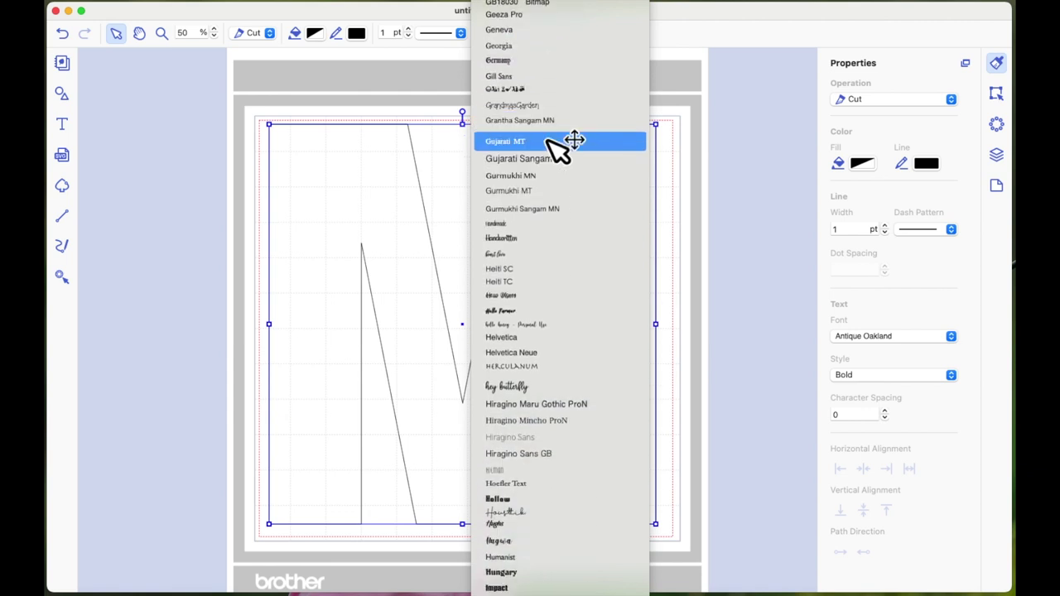
pyautogui.scroll(-10, 547, 139)
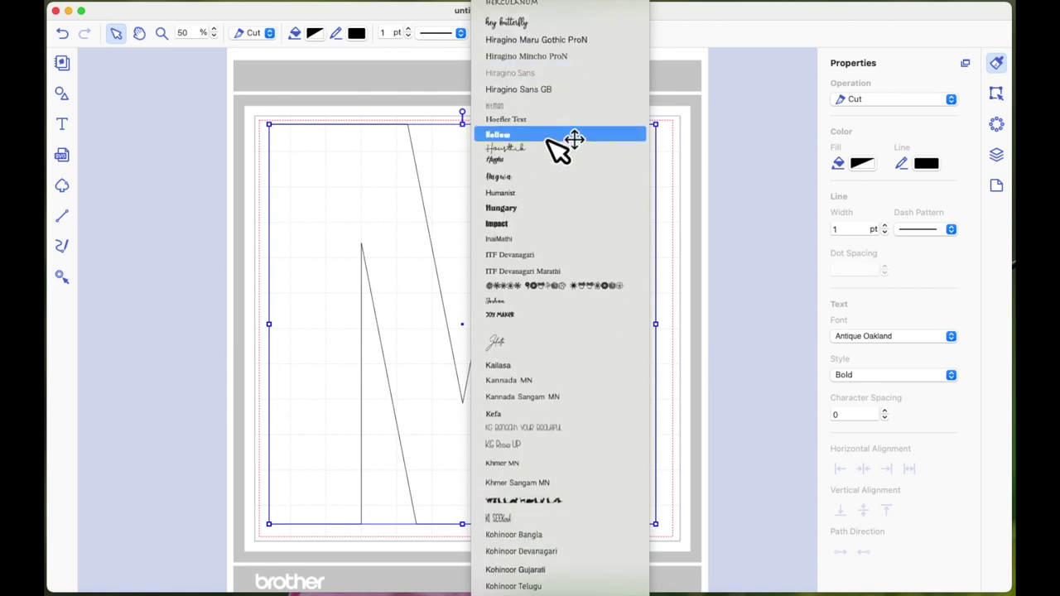
pyautogui.scroll(-8, 559, 149)
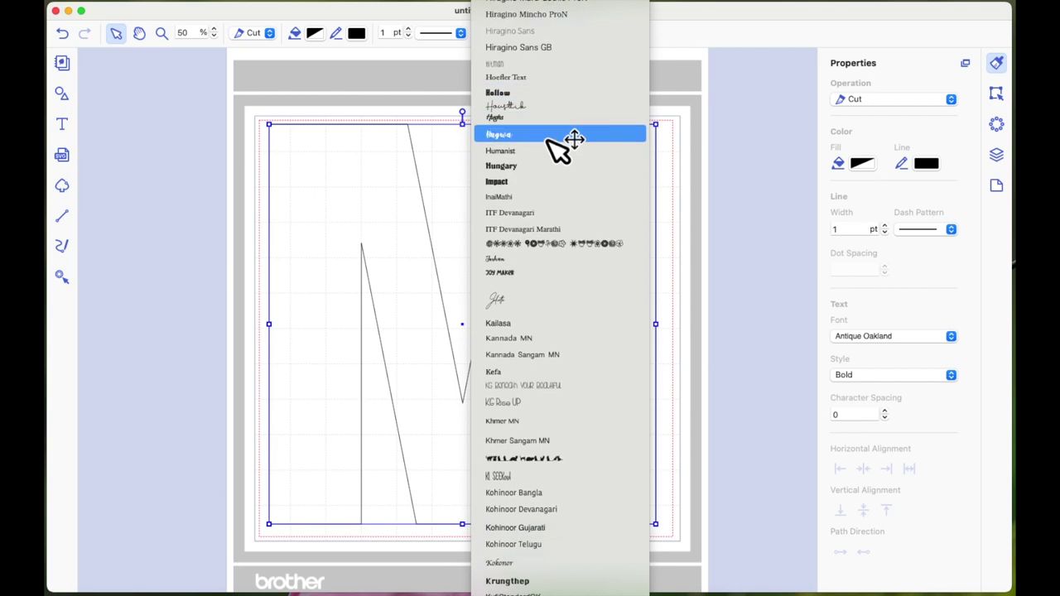
pyautogui.scroll(-20, 547, 139)
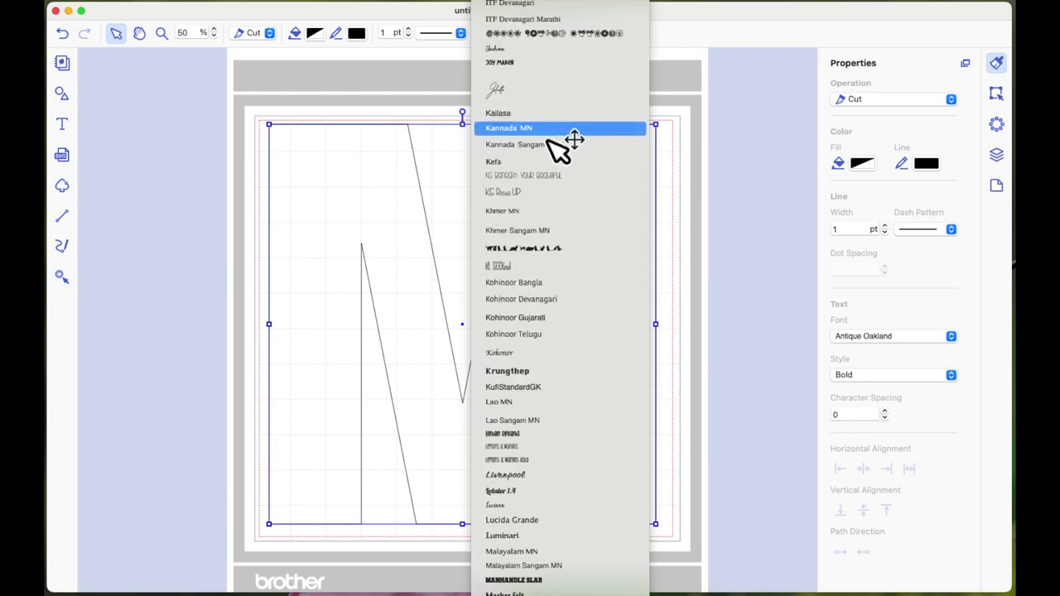
pyautogui.click(559, 225)
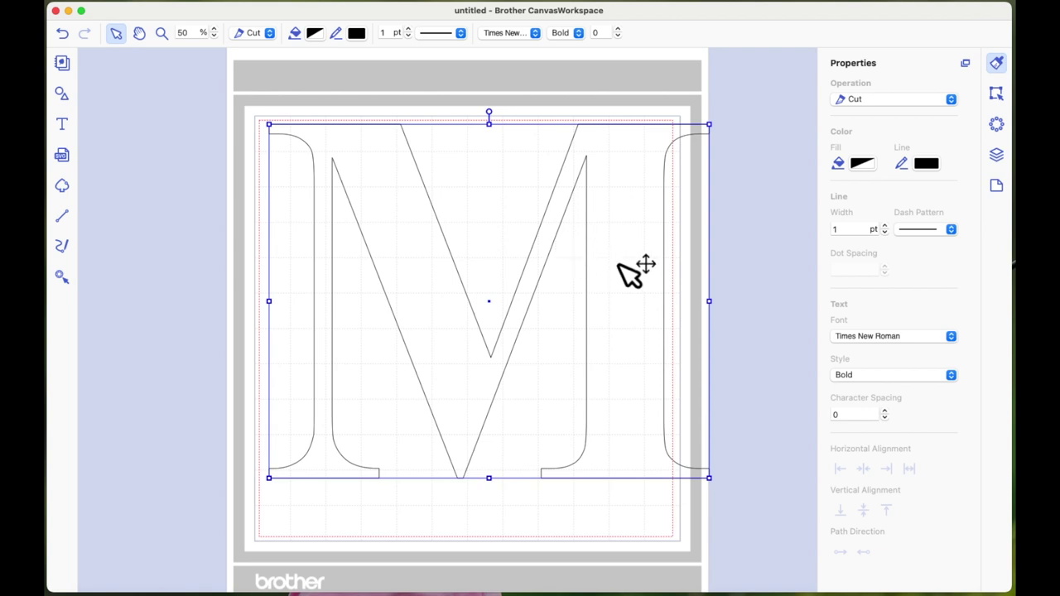
# - Make the M narrower and taller, nudge it slightly right and down, then deselect it
pyautogui.moveTo(709, 311); pyautogui.dragTo(654, 310)
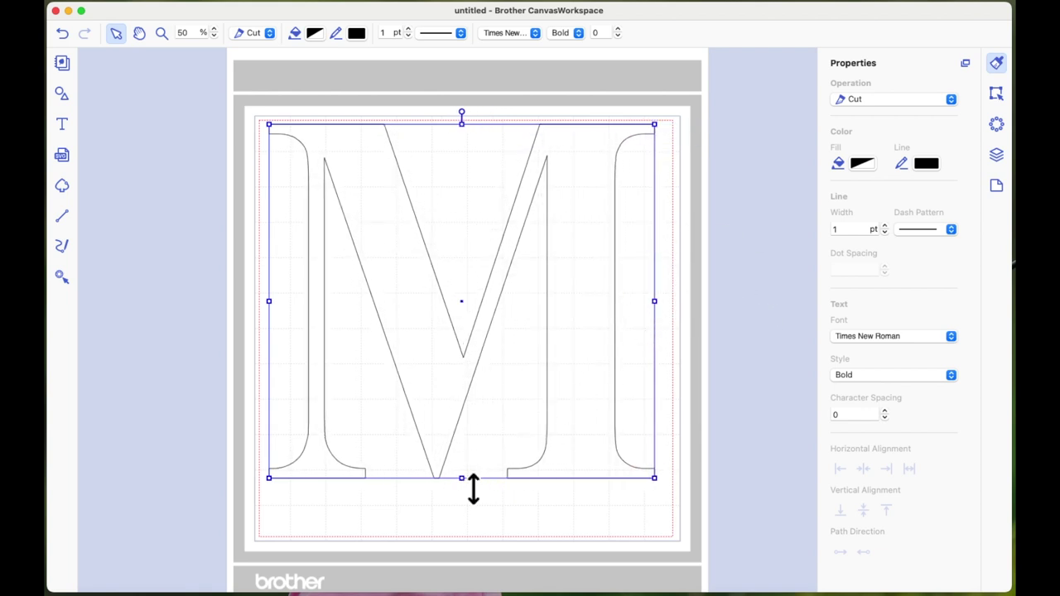
pyautogui.moveTo(462, 478); pyautogui.dragTo(462, 522)
pyautogui.moveTo(582, 367); pyautogui.dragTo(591, 371)
pyautogui.click(743, 343)
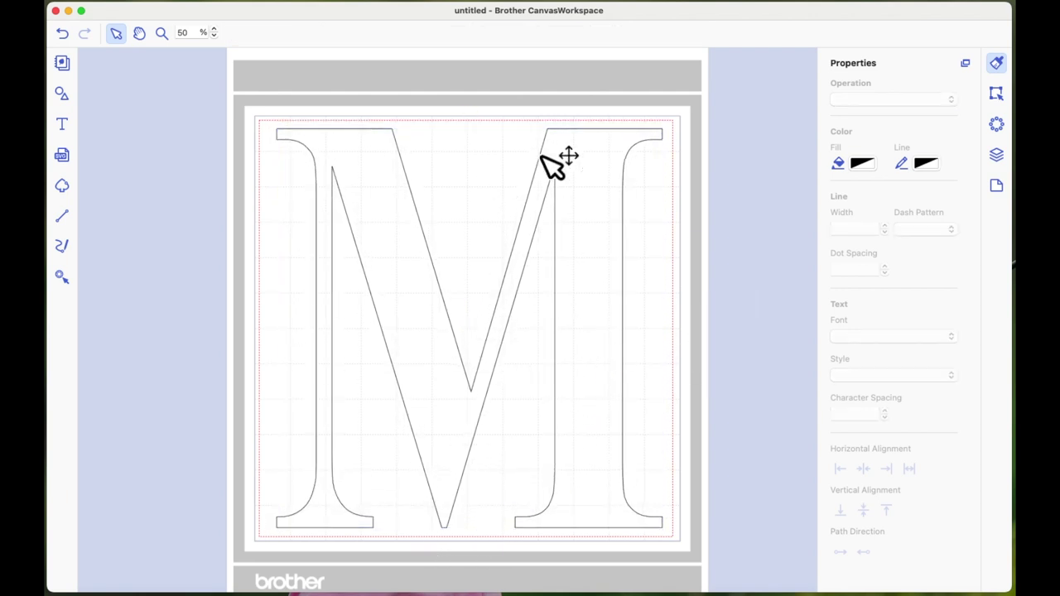
# - Rotate the M 90° clockwise onto its side and move it up past the mat's top edge
pyautogui.click(594, 348)
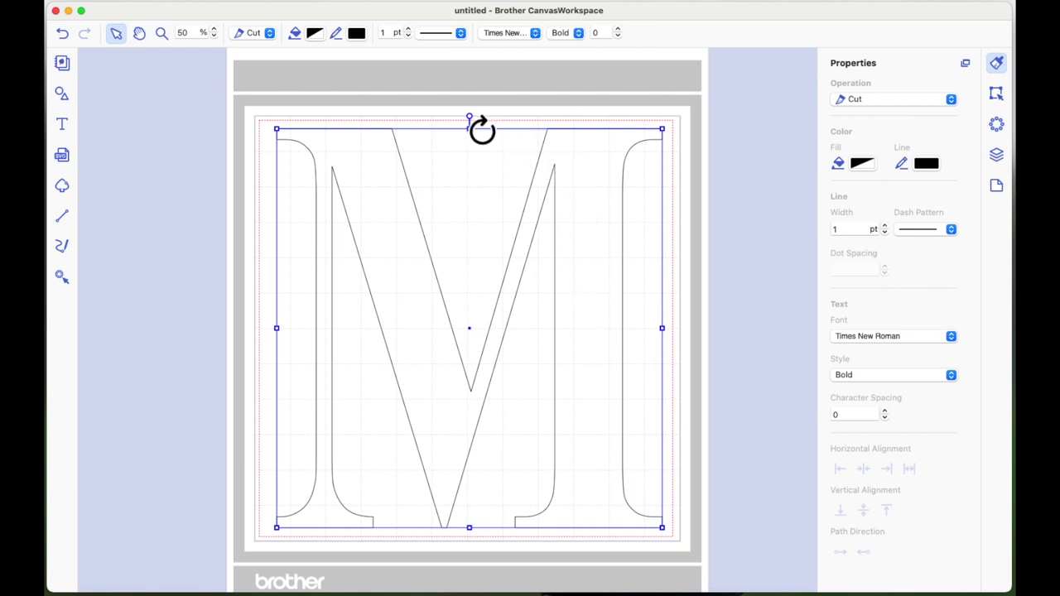
pyautogui.moveTo(482, 130); pyautogui.dragTo(633, 311)
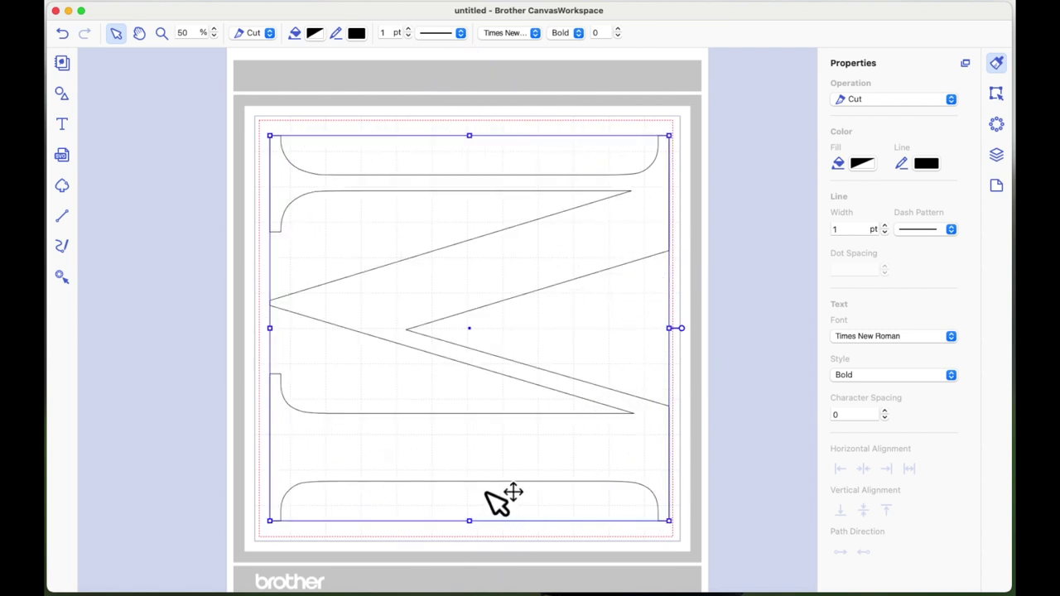
pyautogui.moveTo(623, 406); pyautogui.dragTo(619, 337)
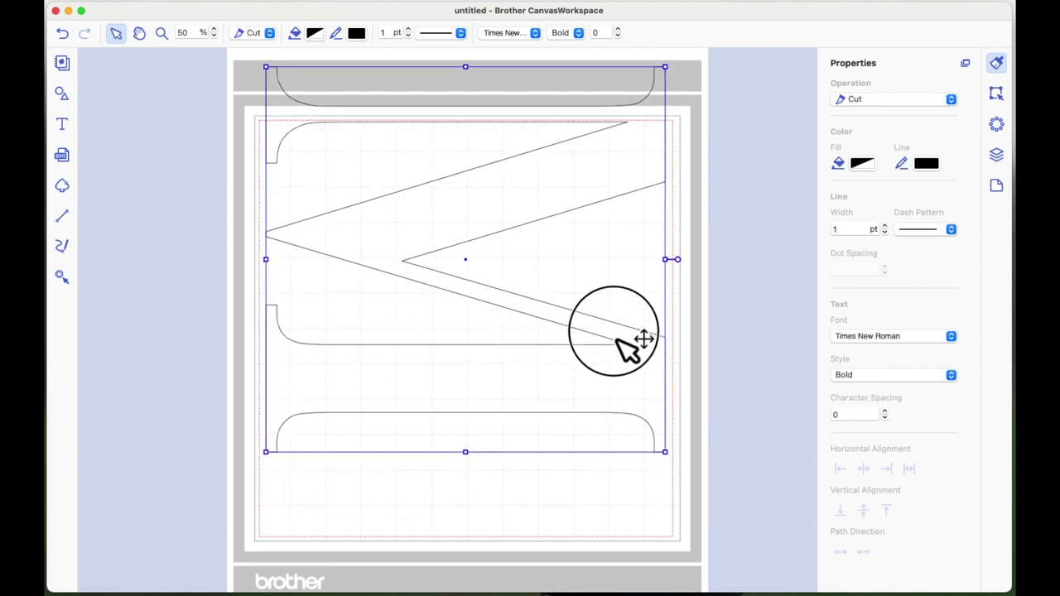
pyautogui.click(563, 508)
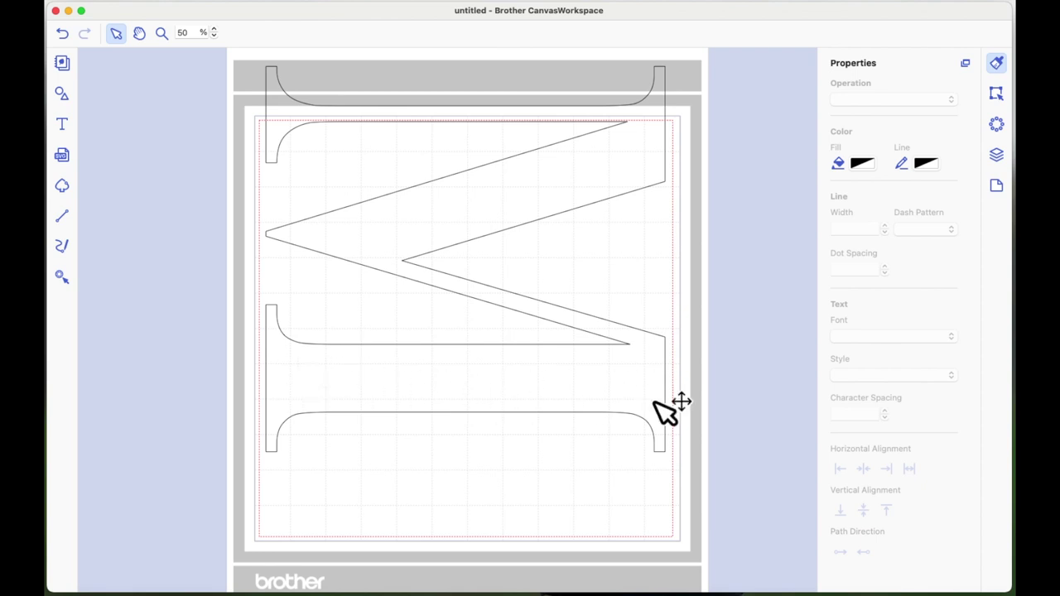
pyautogui.click(62, 126)
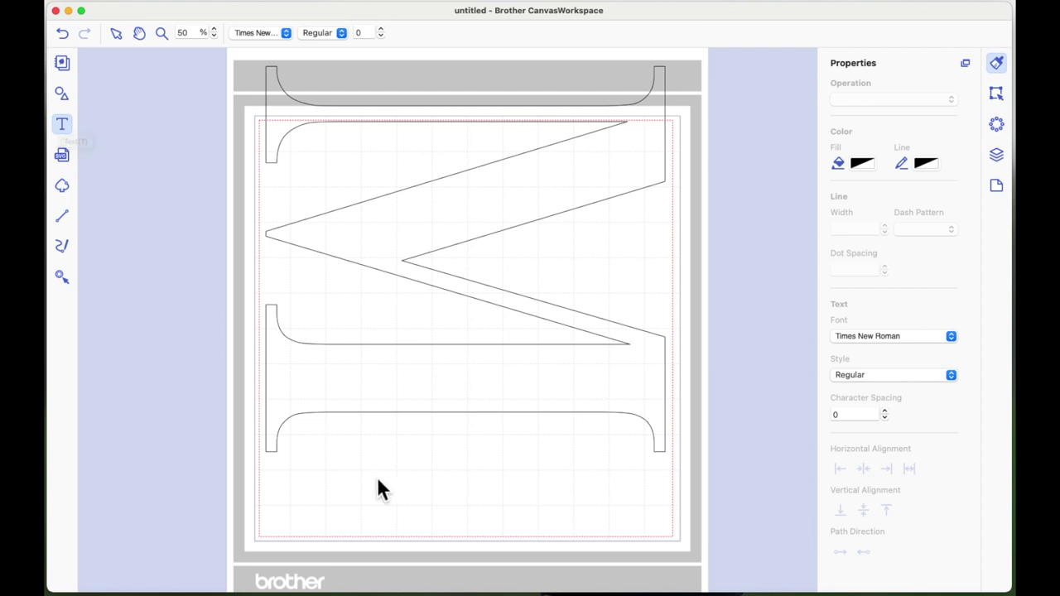
# - Add the surname as a text object below the M and move it up and left
pyautogui.click(418, 492)
pyautogui.press('Escape')
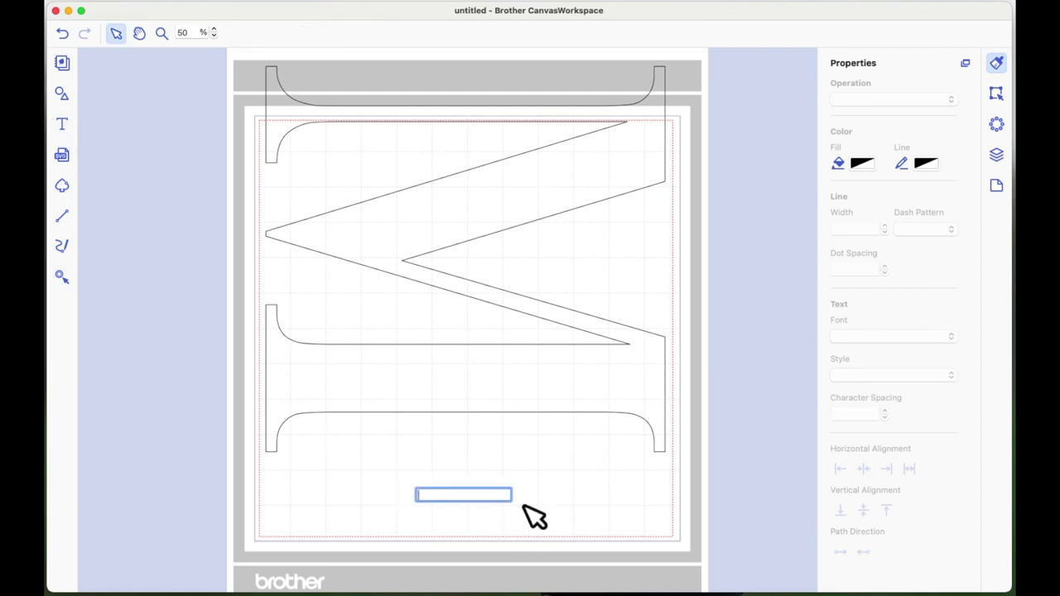
pyautogui.write('Morrison')
pyautogui.click(568, 499)
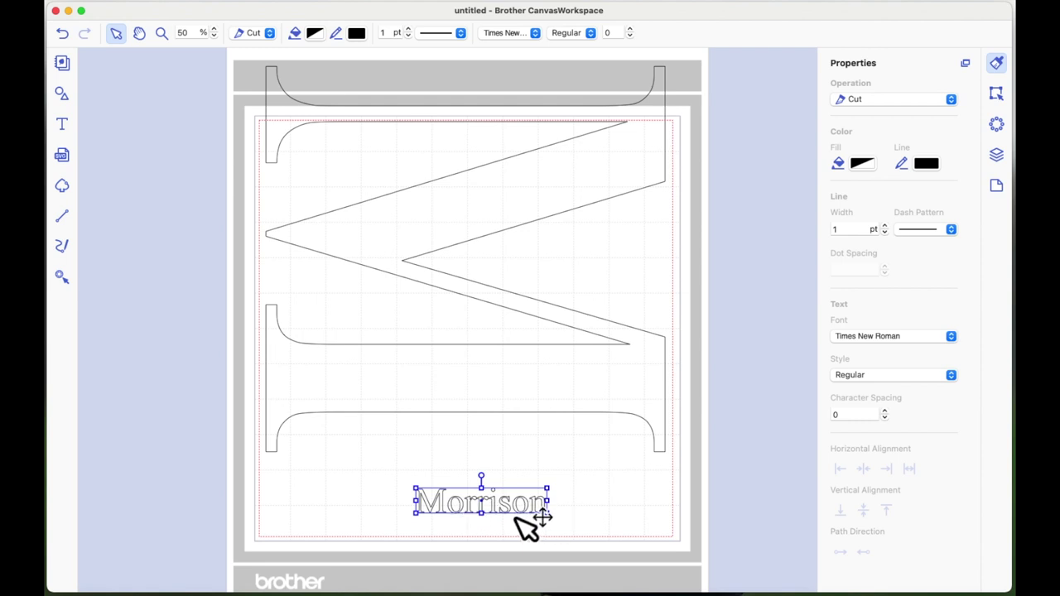
pyautogui.moveTo(490, 503); pyautogui.dragTo(444, 462)
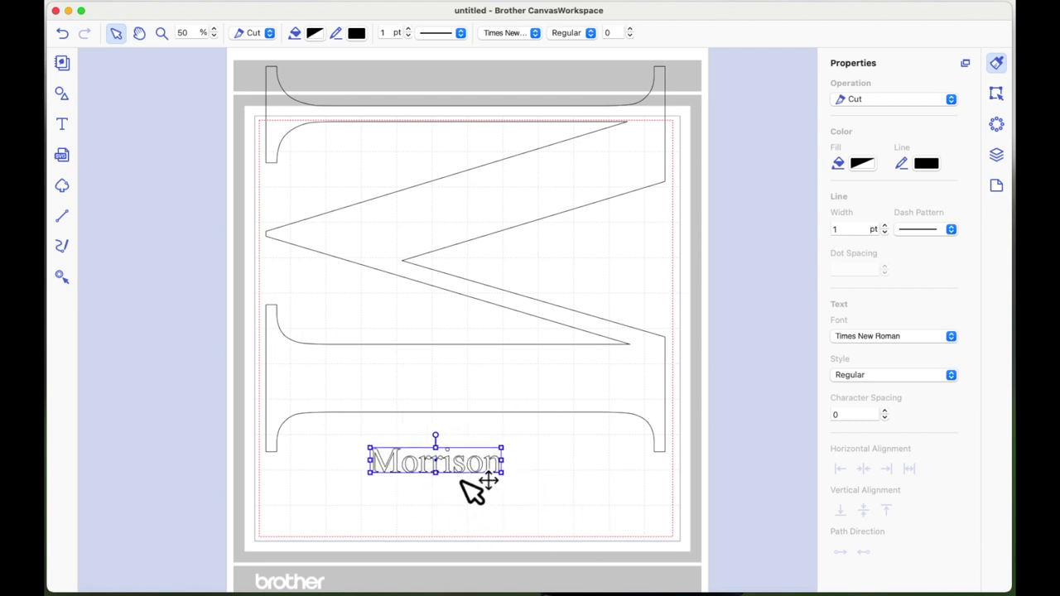
pyautogui.click(539, 36)
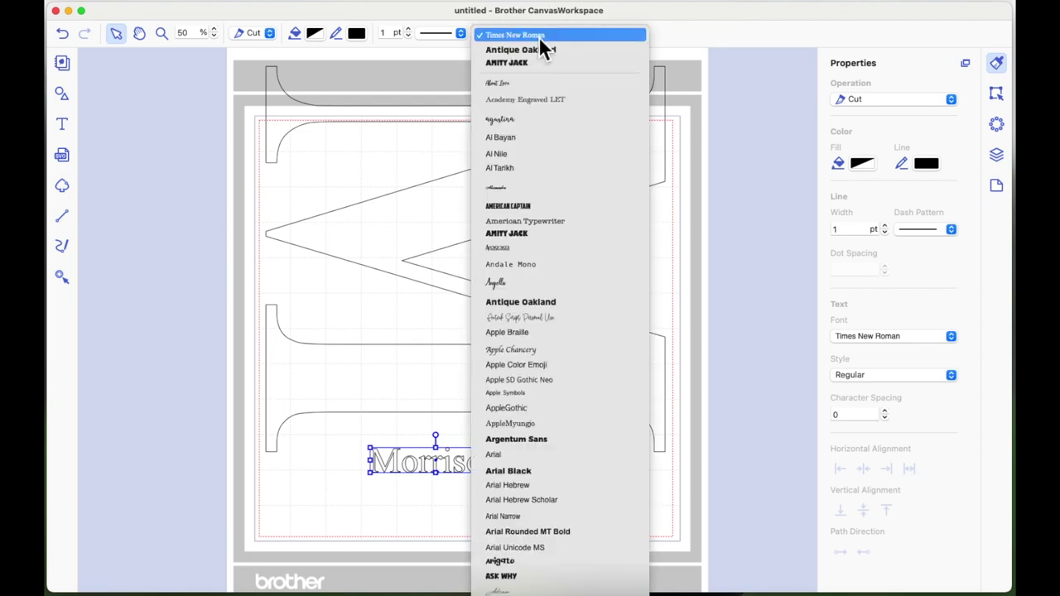
# - Set the surname text to the samantha script font, enlarge it, and place it across the M's bottom bar
pyautogui.scroll(-15, 549, 182)
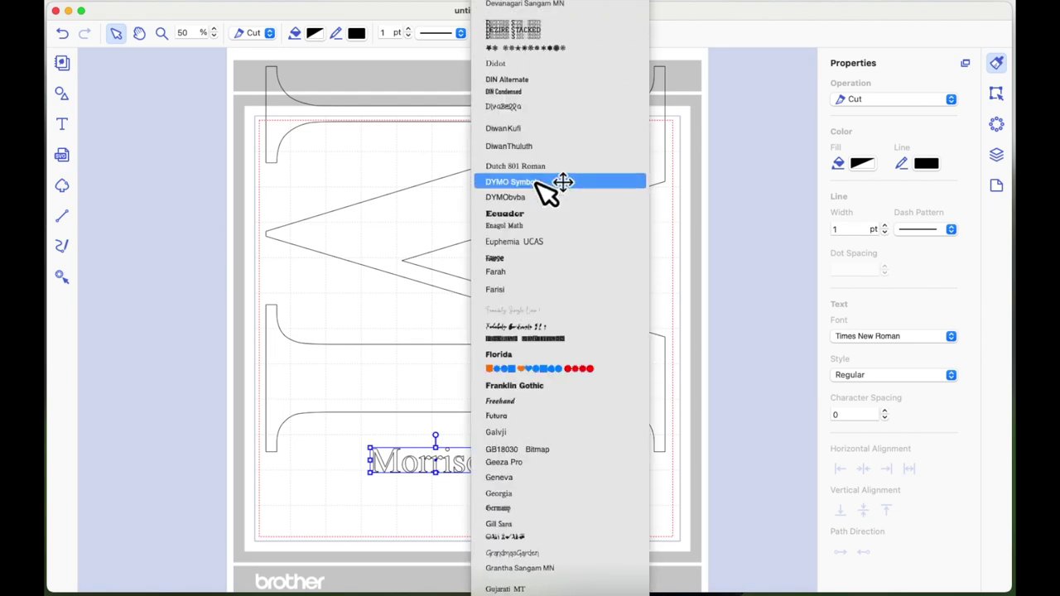
pyautogui.scroll(-15, 549, 182)
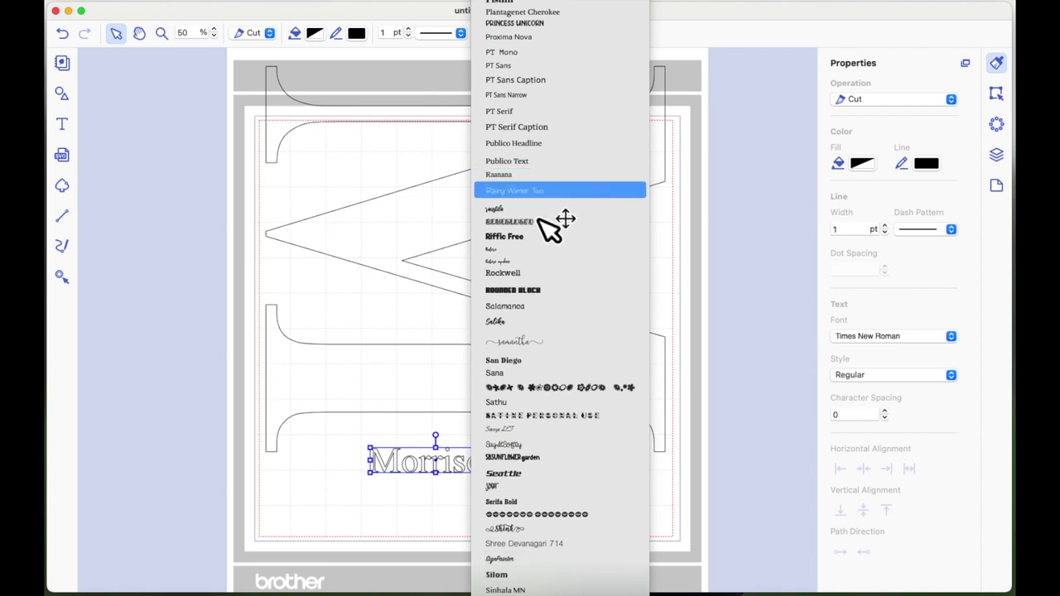
pyautogui.click(548, 343)
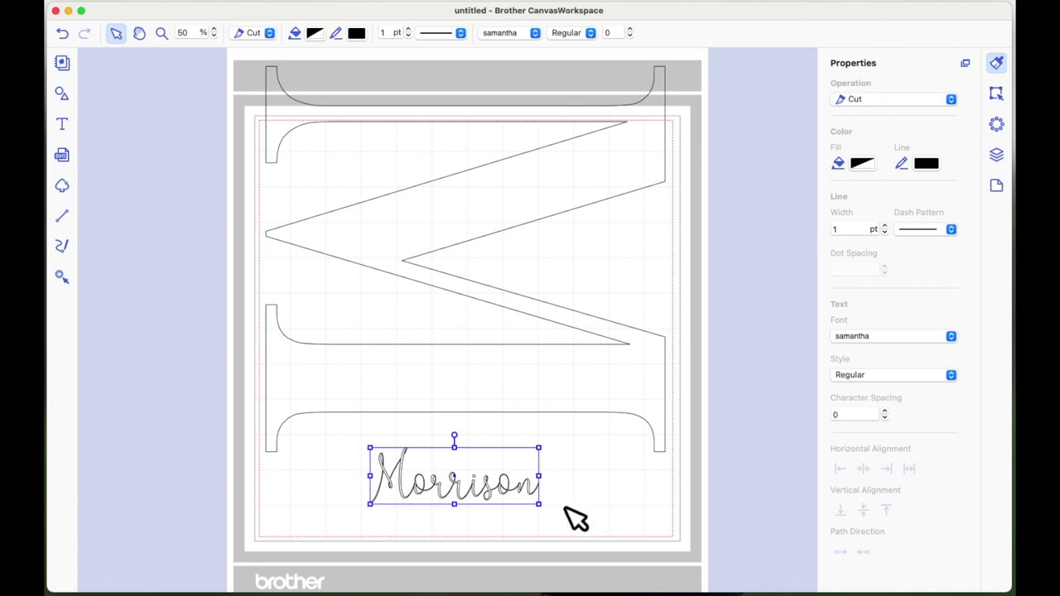
pyautogui.click(511, 491)
pyautogui.moveTo(512, 493); pyautogui.dragTo(625, 447)
pyautogui.moveTo(548, 406); pyautogui.dragTo(562, 501)
pyautogui.scroll(-3, 603, 405)
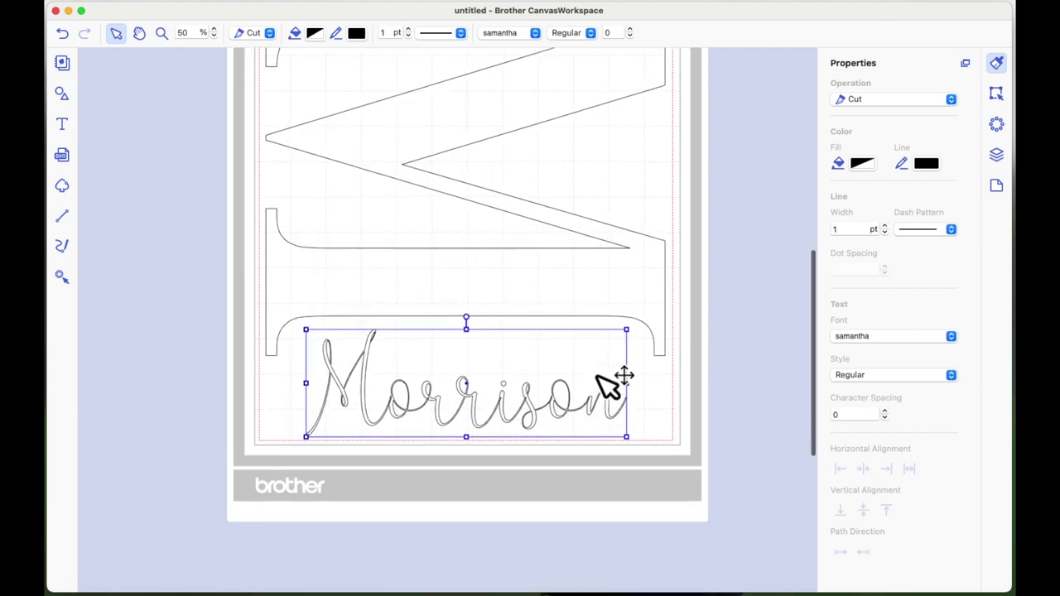
pyautogui.scroll(-1, 609, 385)
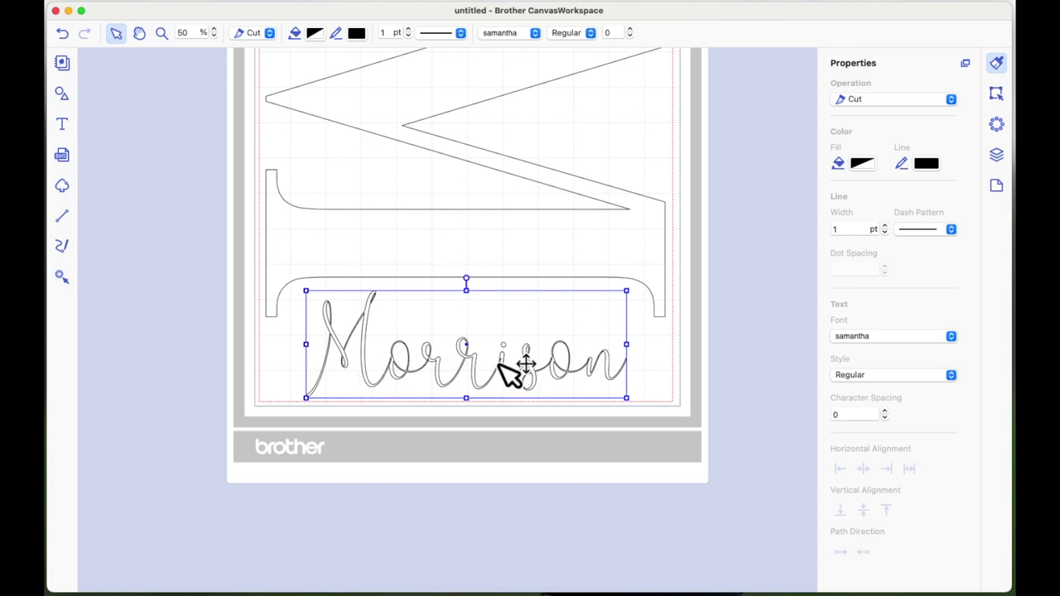
# - Weld the script surname letters into one joined cut shape via the Edit panel
pyautogui.click(998, 94)
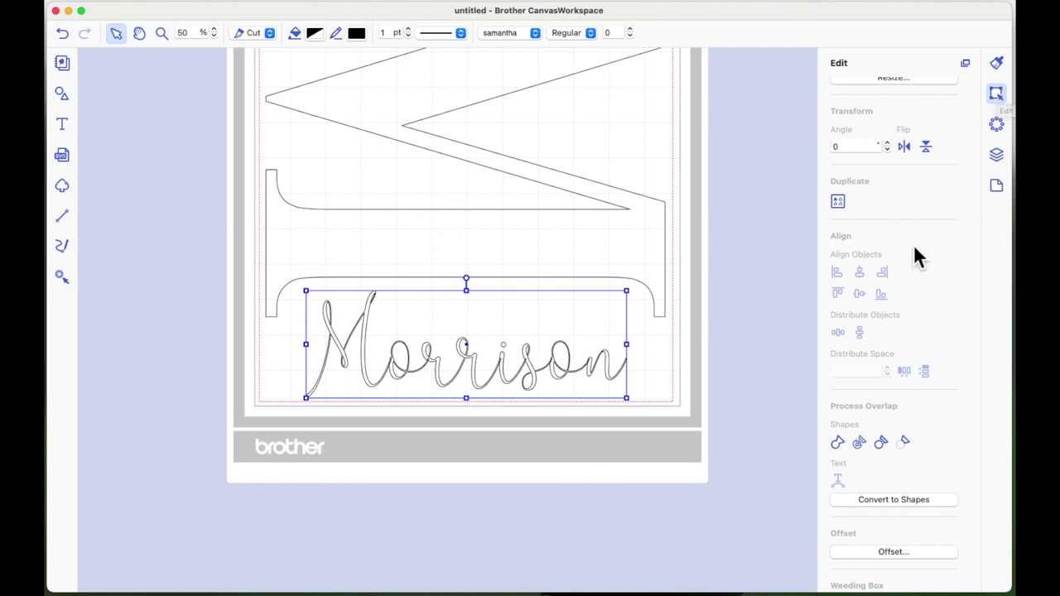
pyautogui.scroll(-3, 913, 245)
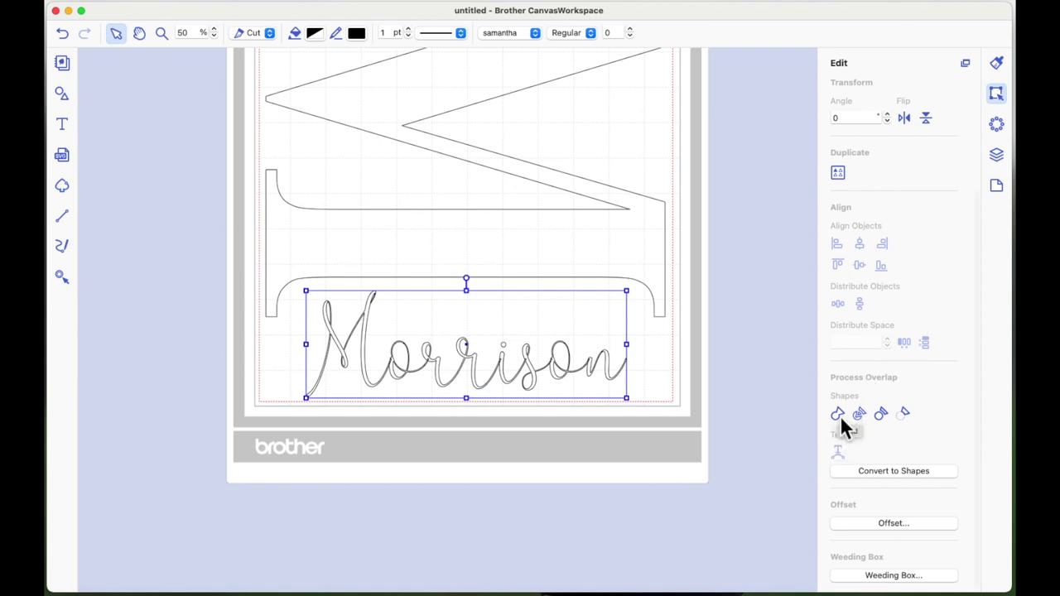
pyautogui.click(840, 416)
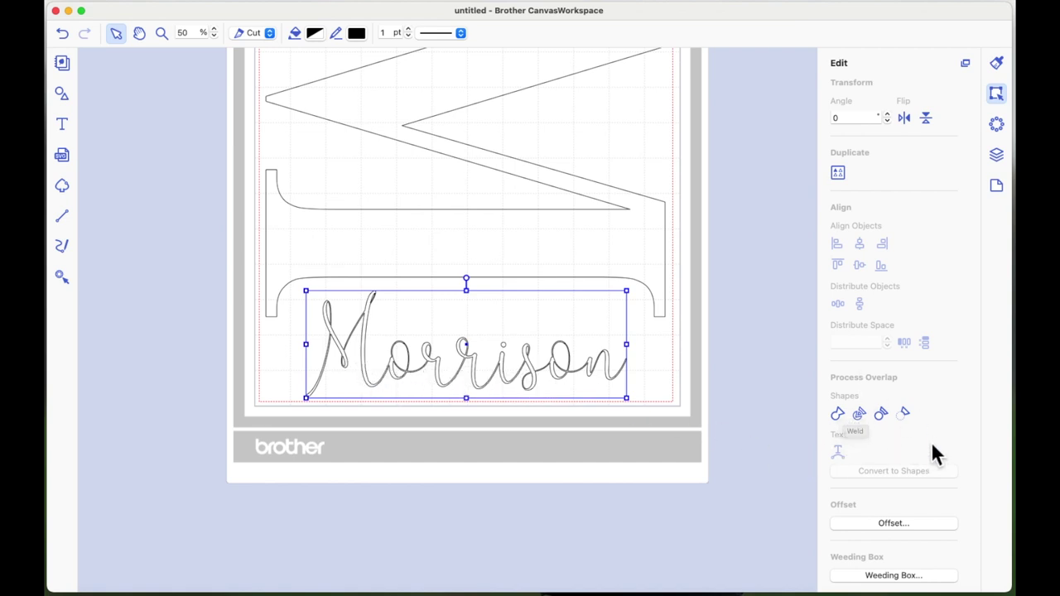
# - Add a 0.04 round outward offset line around all the surname's letter edges, inner ones included
pyautogui.click(901, 524)
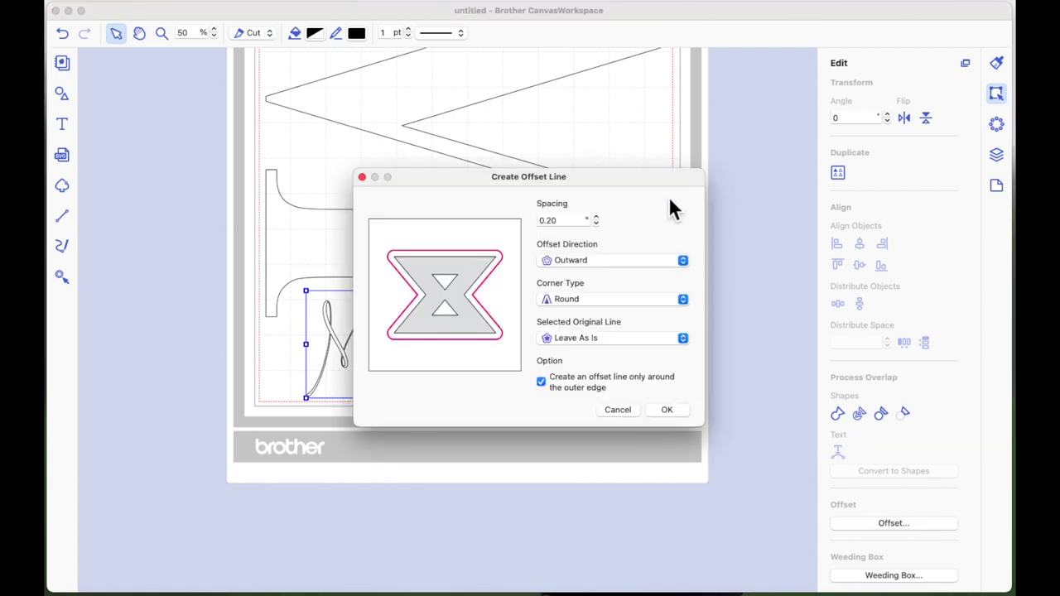
pyautogui.moveTo(648, 186); pyautogui.dragTo(753, 187)
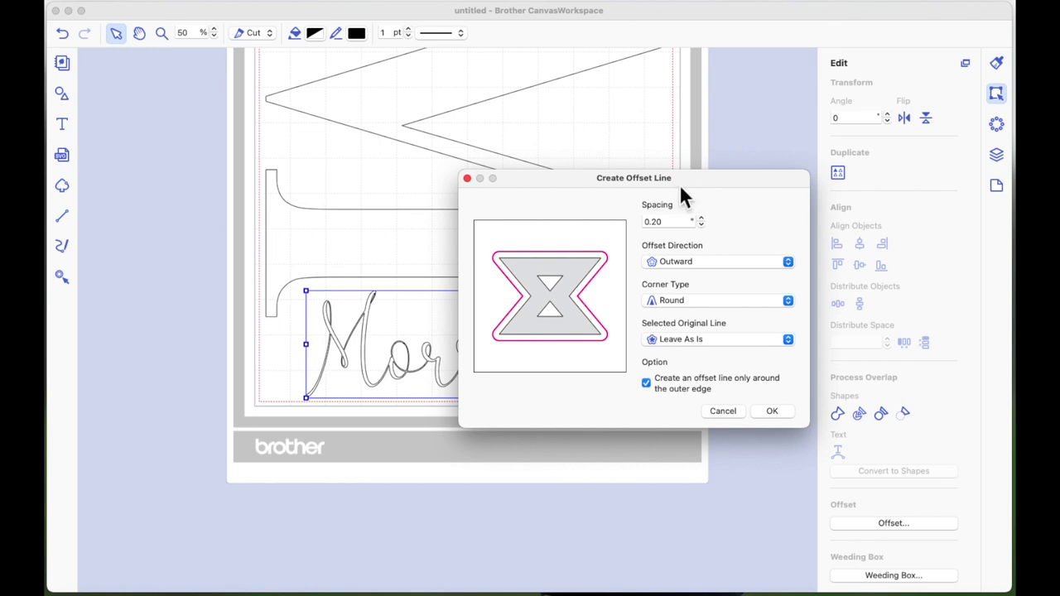
pyautogui.click(702, 226)
pyautogui.click(702, 226)
pyautogui.click(701, 226)
pyautogui.click(701, 226)
pyautogui.click(647, 385)
pyautogui.click(780, 416)
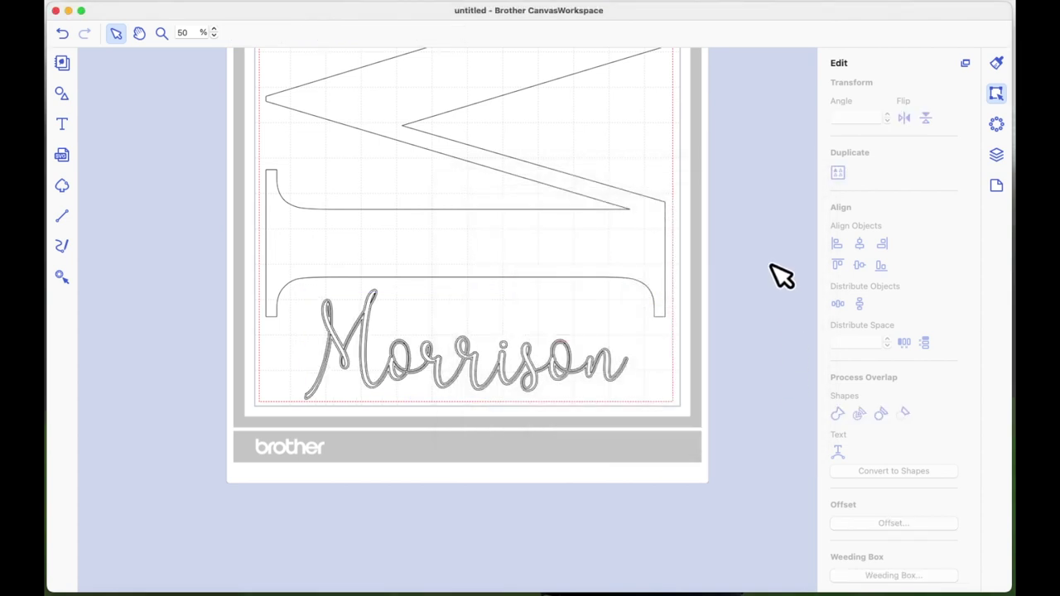
# - Show the Layers list and select the surname SHAPE, the M text and its GROUP in turn
pyautogui.click(998, 157)
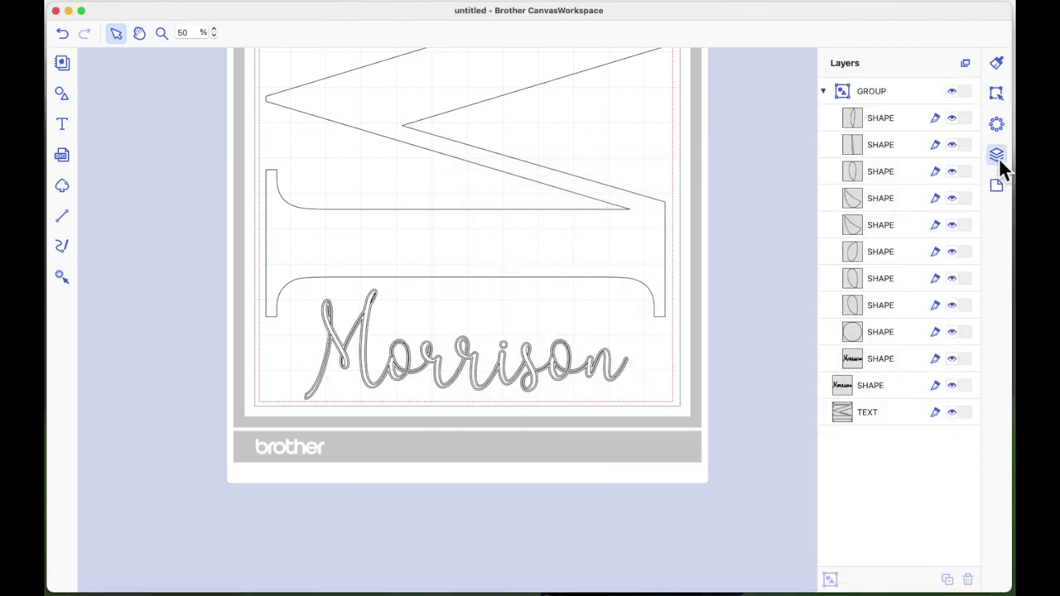
pyautogui.click(870, 387)
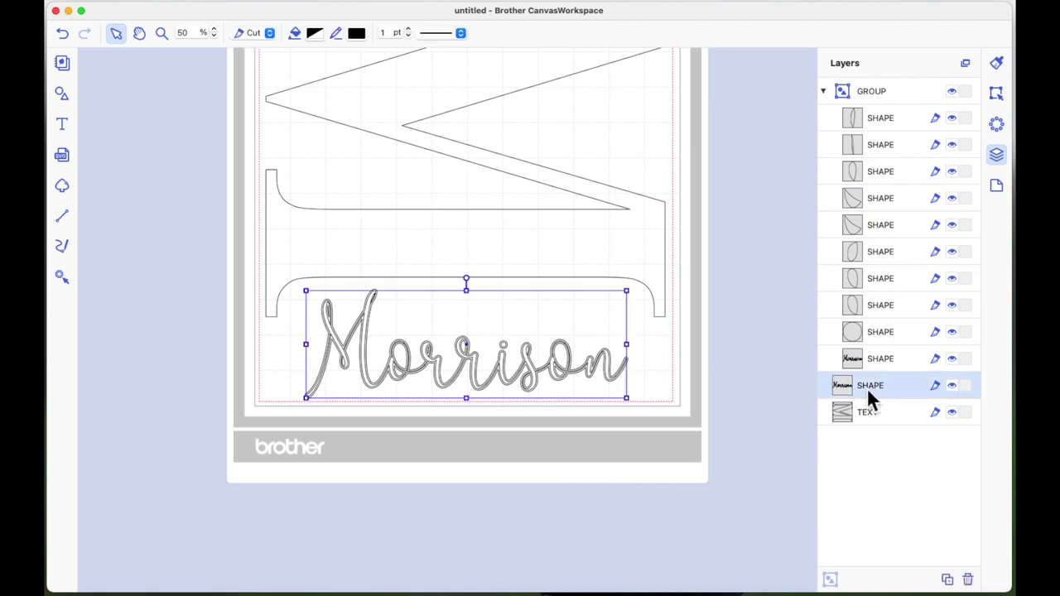
pyautogui.click(383, 313)
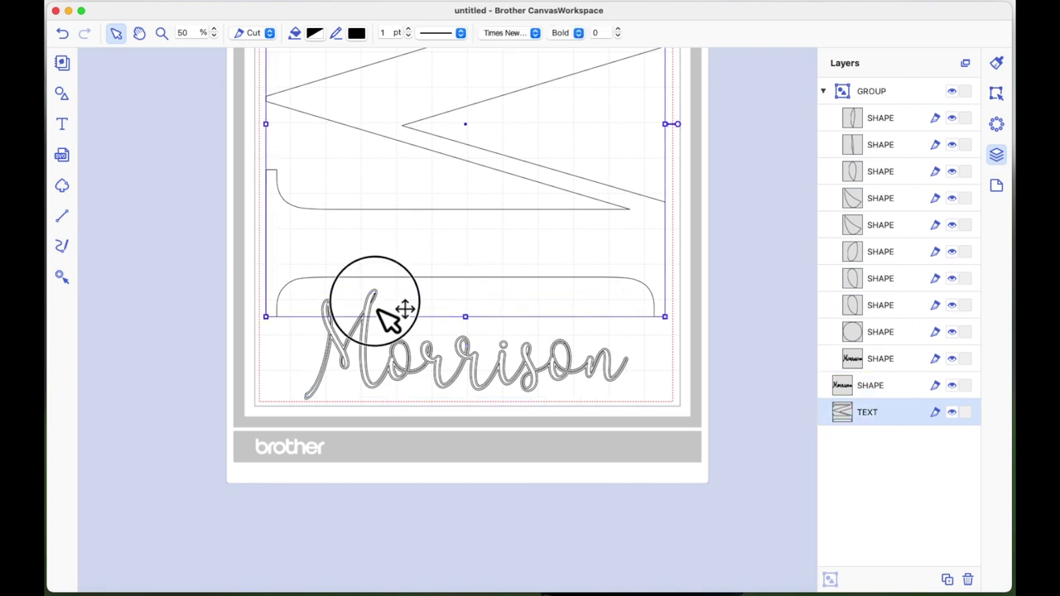
pyautogui.click(399, 364)
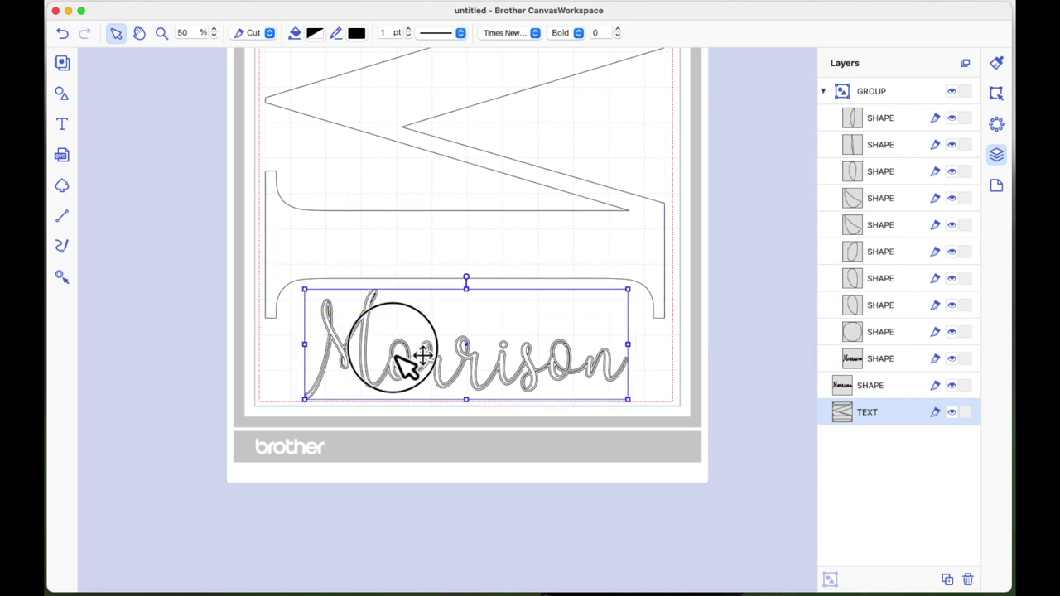
pyautogui.click(886, 388)
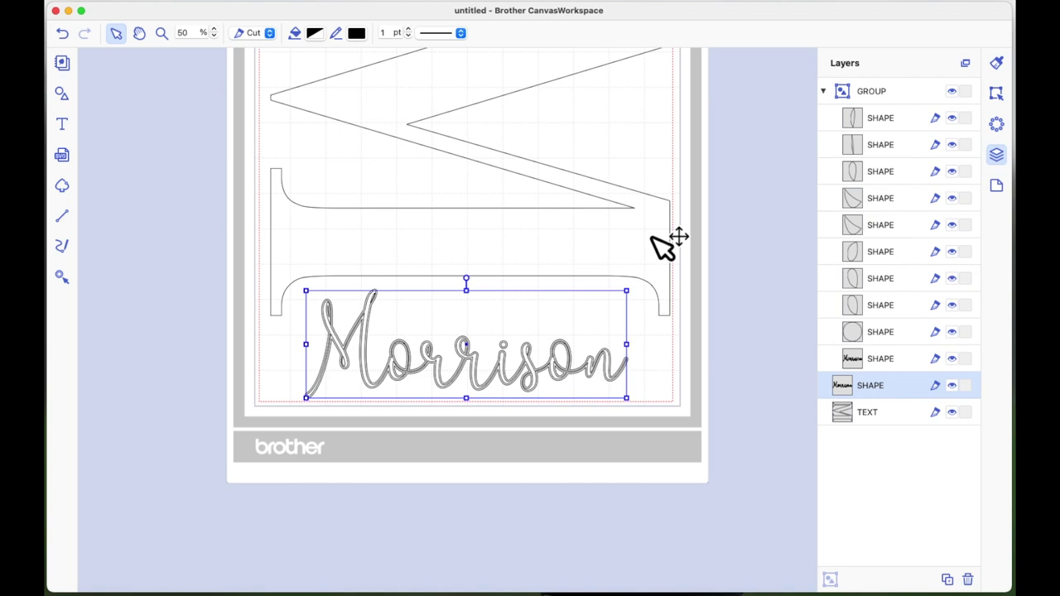
# - Nudge the separate surname shape down below the mat, then select the outline inside the M
pyautogui.press('Down')
pyautogui.press('Down')
pyautogui.press('Down')
pyautogui.press('Down')
pyautogui.press('Down')
pyautogui.press('Down')
pyautogui.press('Down')
pyautogui.press('Down')
pyautogui.press('Down')
pyautogui.press('Down')
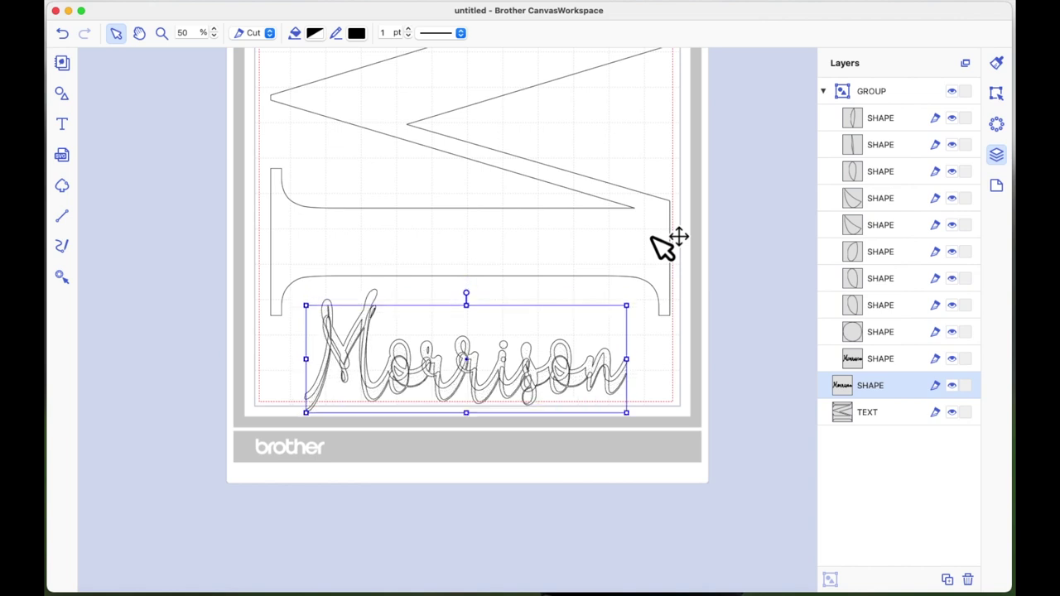
pyautogui.press('Down')
pyautogui.press('Down')
pyautogui.press('Down')
pyautogui.press('Down')
pyautogui.press('Down')
pyautogui.press('Down')
pyautogui.press('Down')
pyautogui.press('Down')
pyautogui.press('Down')
pyautogui.press('Down')
pyautogui.press('Down')
pyautogui.press('Down')
pyautogui.press('Down')
pyautogui.press('Down')
pyautogui.press('Down')
pyautogui.press('Down')
pyautogui.press('Down')
pyautogui.press('Down')
pyautogui.press('Down')
pyautogui.press('Down')
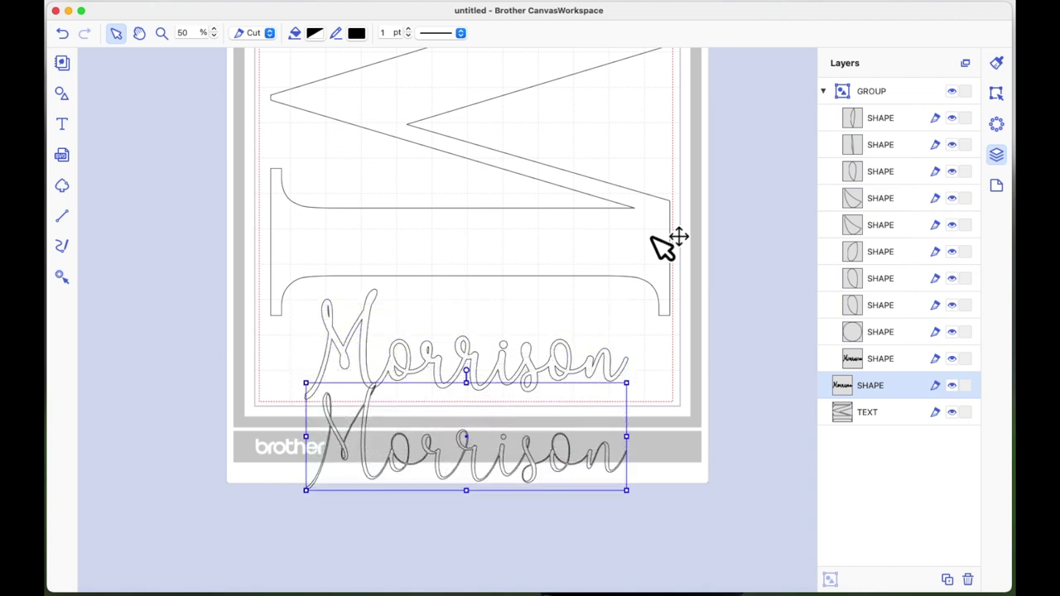
pyautogui.press('Down')
pyautogui.press('Down')
pyautogui.press('Down')
pyautogui.press('Down')
pyautogui.press('Down')
pyautogui.press('Down')
pyautogui.press('Down')
pyautogui.press('Down')
pyautogui.press('Down')
pyautogui.press('Down')
pyautogui.press('Down')
pyautogui.press('Down')
pyautogui.press('Down')
pyautogui.press('Down')
pyautogui.press('Down')
pyautogui.press('Down')
pyautogui.press('Down')
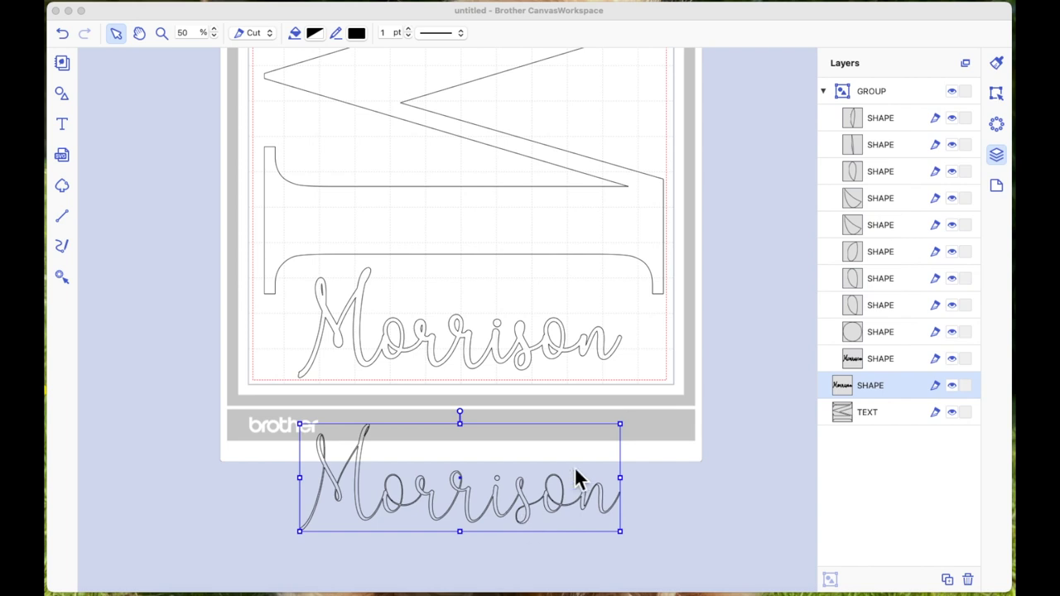
pyautogui.click(549, 348)
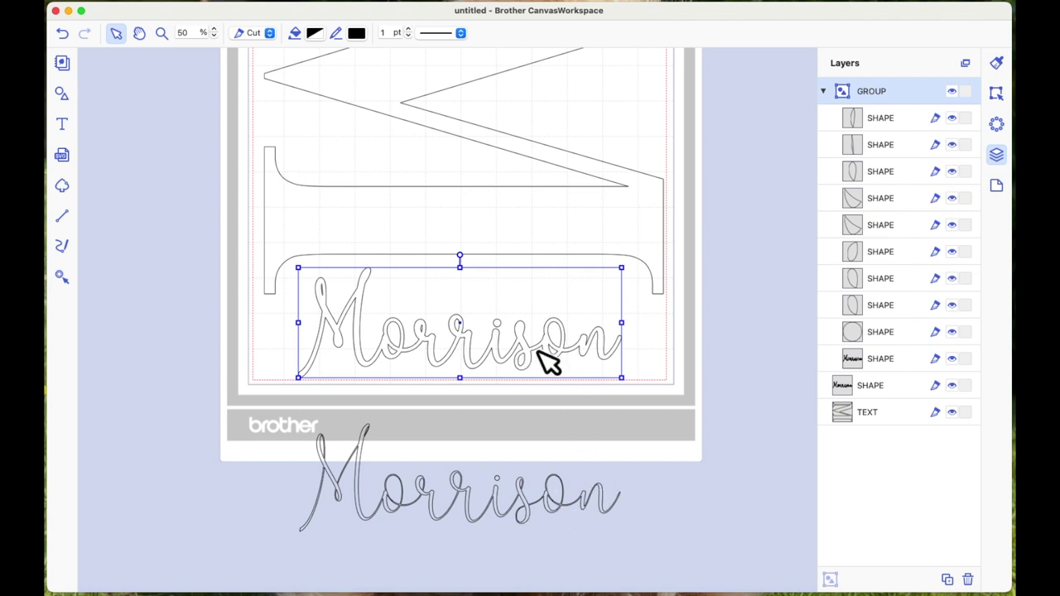
# - Drag the loose Morrison piece further down and nudge the Morrison inside the M slightly lower
pyautogui.click(527, 509)
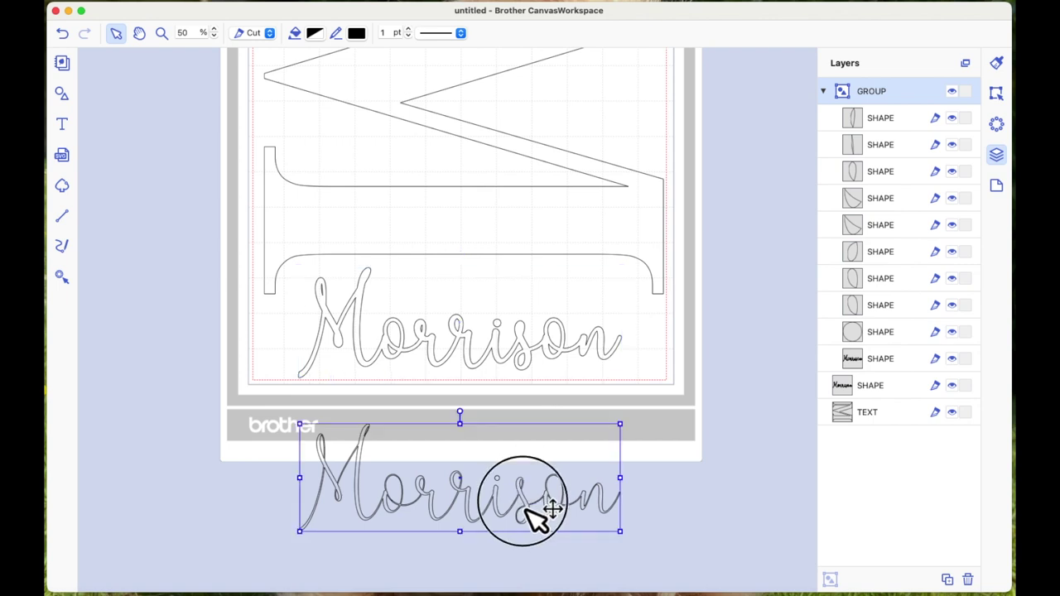
pyautogui.moveTo(527, 508); pyautogui.dragTo(529, 561)
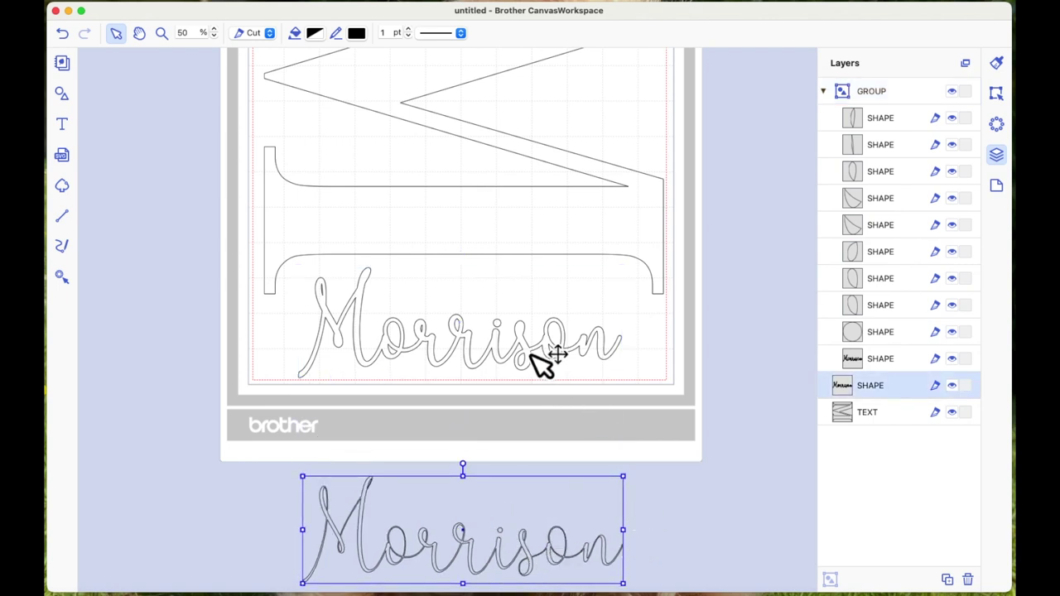
pyautogui.moveTo(532, 354); pyautogui.dragTo(530, 382)
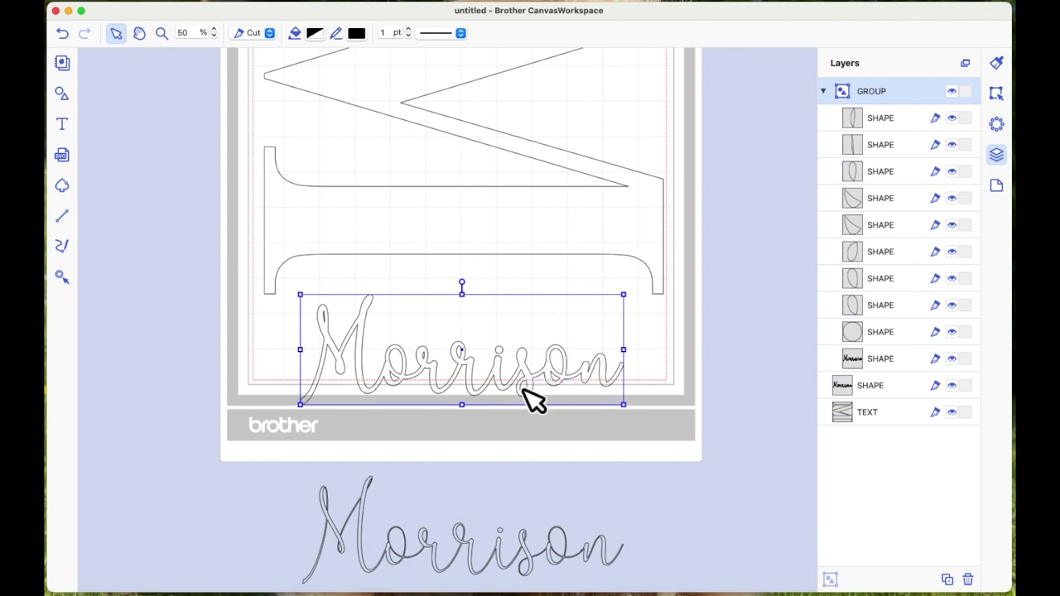
pyautogui.click(998, 93)
# - Create a 0.12 outward, round-cornered offset line around only Morrison's outer edge
pyautogui.scroll(-2, 878, 178)
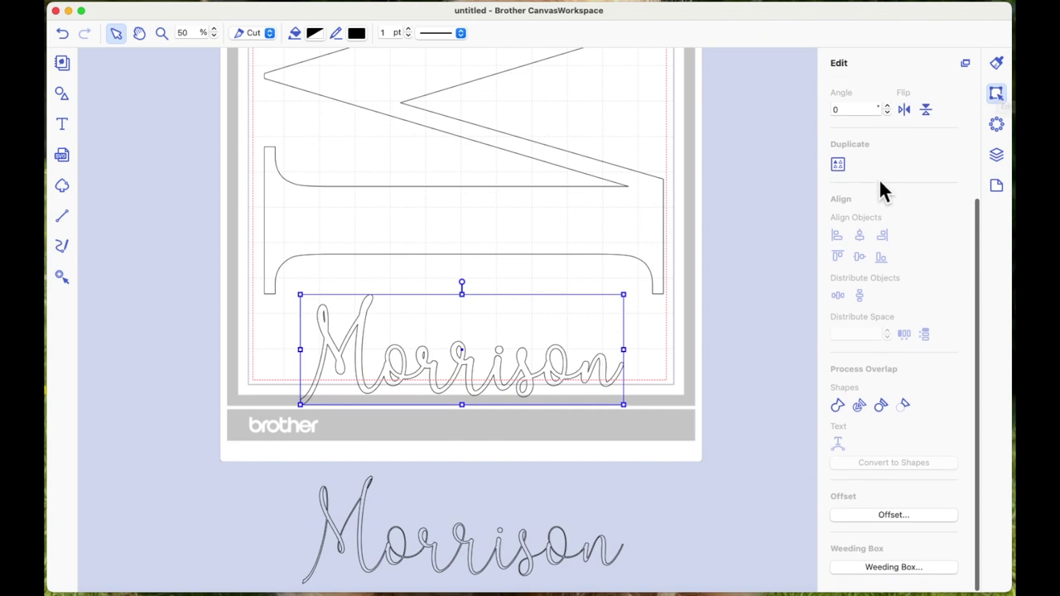
pyautogui.click(896, 524)
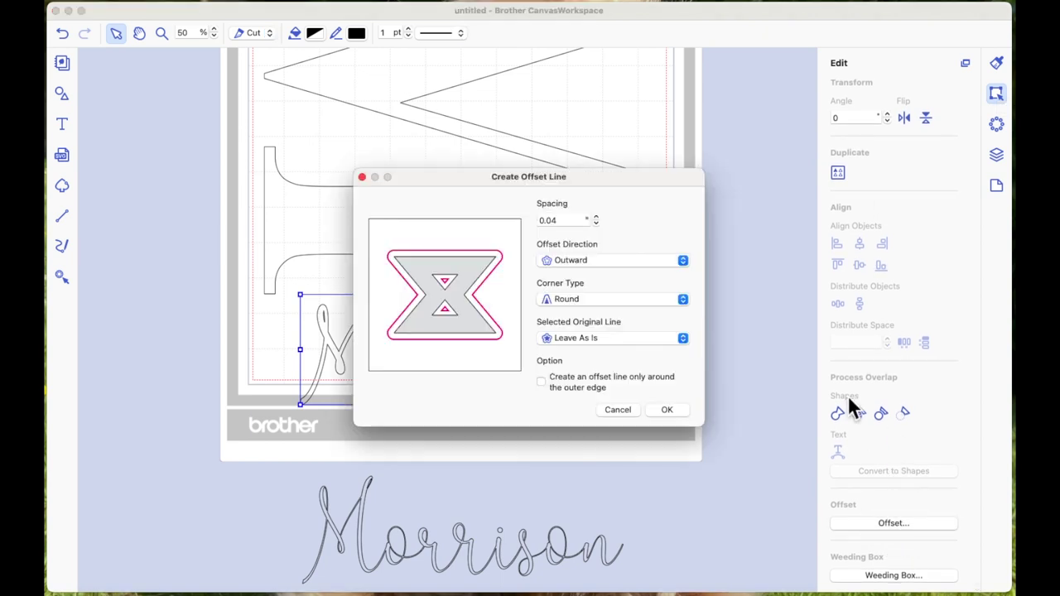
pyautogui.moveTo(645, 182); pyautogui.dragTo(726, 152)
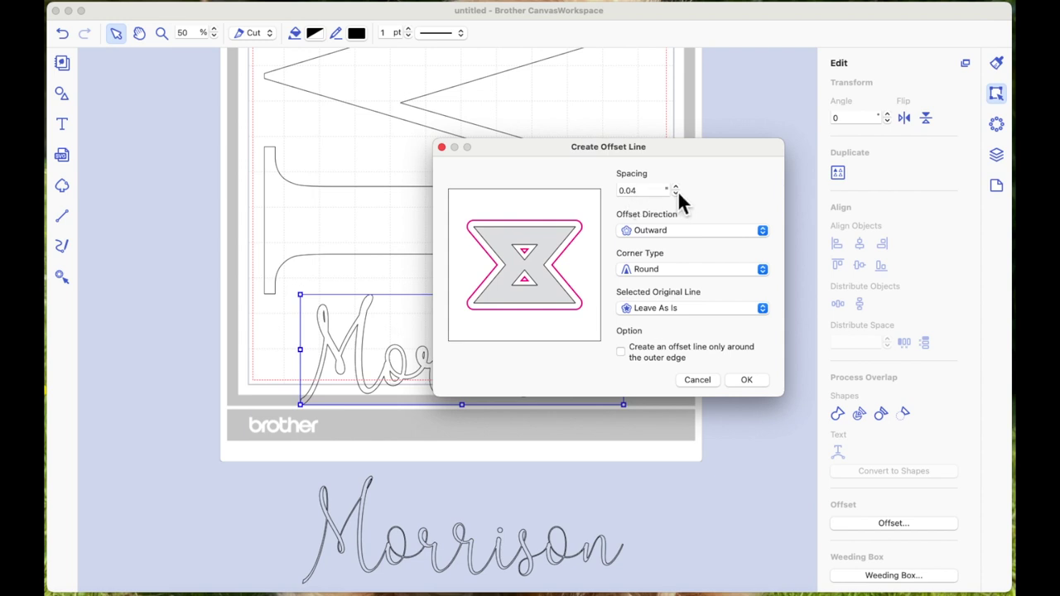
pyautogui.click(676, 187)
pyautogui.moveTo(678, 146); pyautogui.dragTo(756, 55)
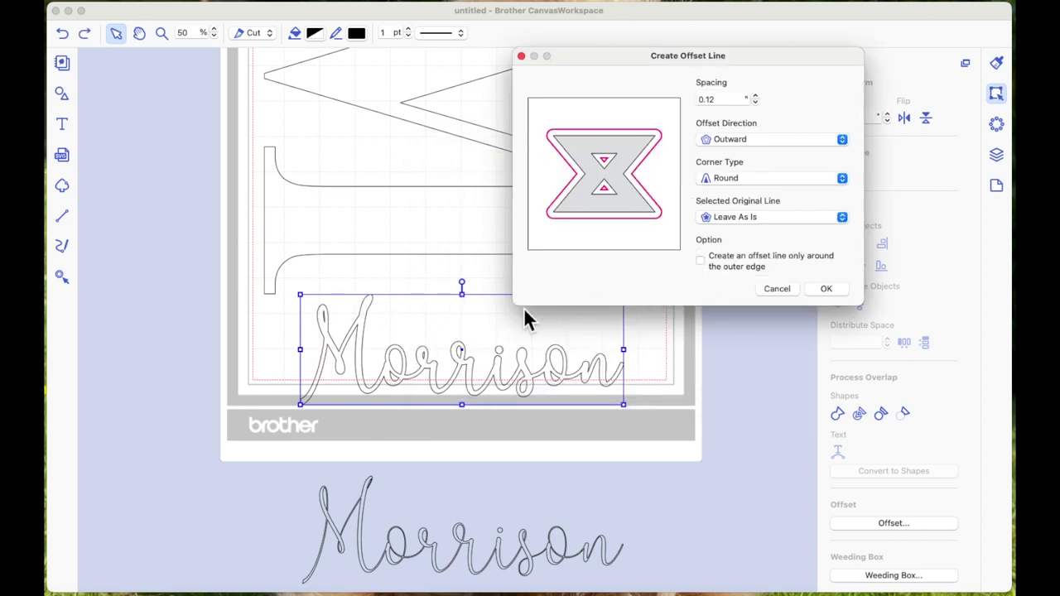
pyautogui.click(705, 266)
pyautogui.click(833, 289)
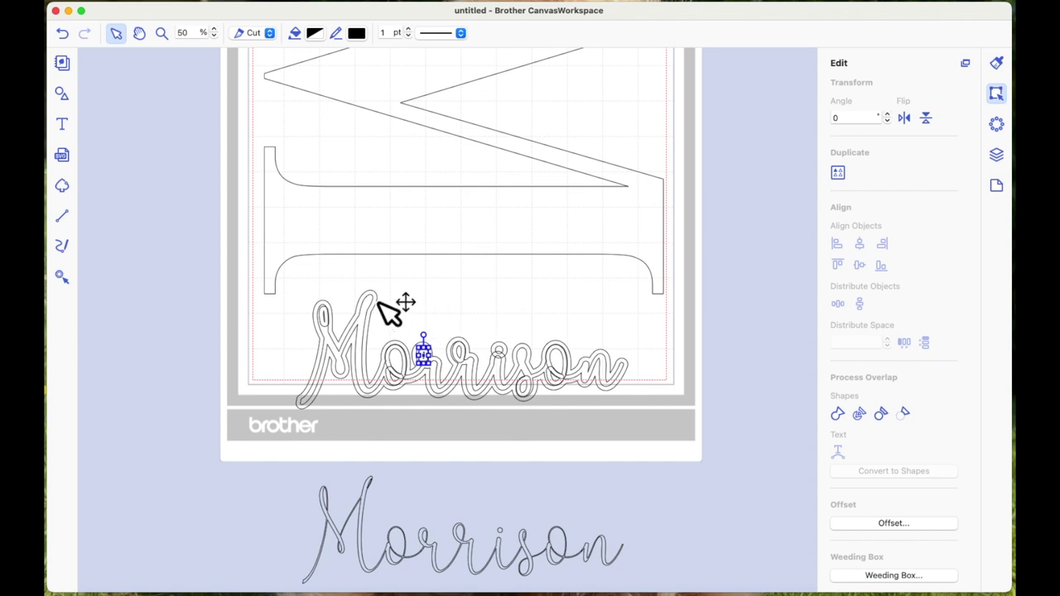
# - Move the Morrison offset outline up onto the M and the script Morrison further down
pyautogui.click(386, 307)
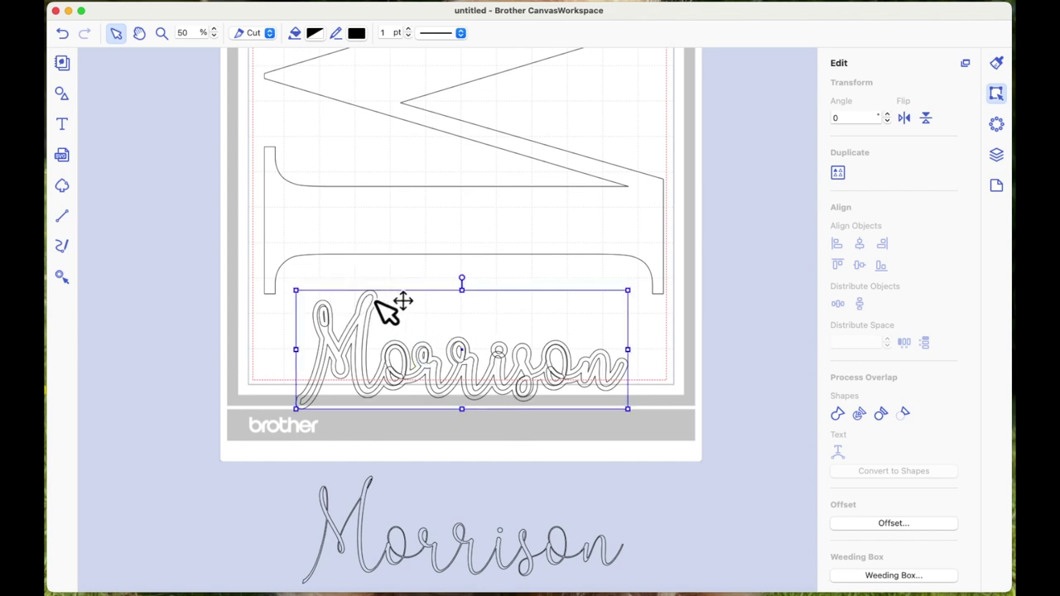
pyautogui.moveTo(382, 303); pyautogui.dragTo(378, 163)
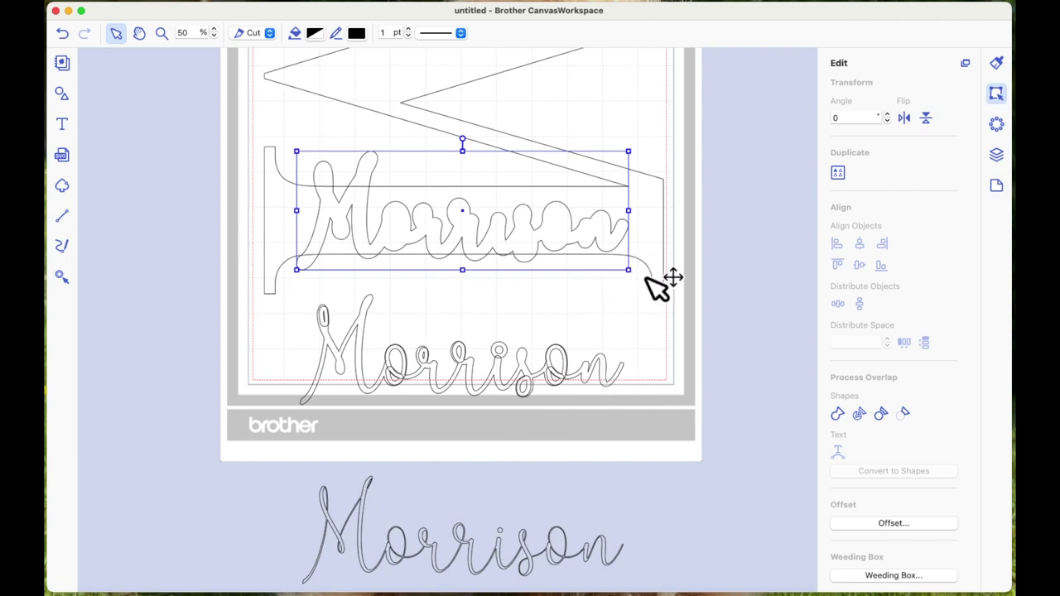
pyautogui.click(298, 300)
pyautogui.moveTo(239, 282); pyautogui.dragTo(609, 422)
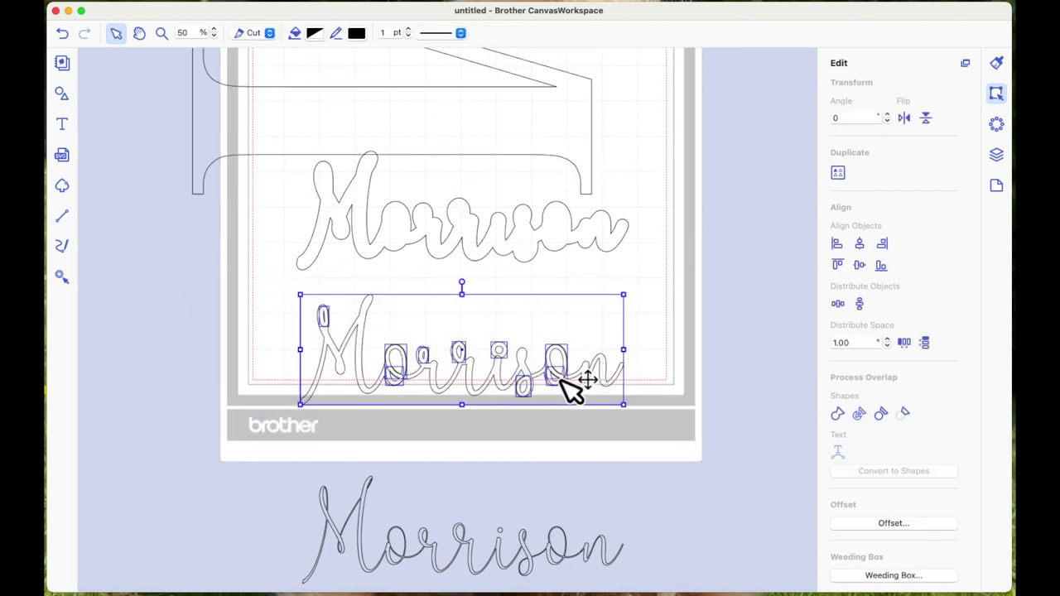
pyautogui.moveTo(573, 391); pyautogui.dragTo(563, 437)
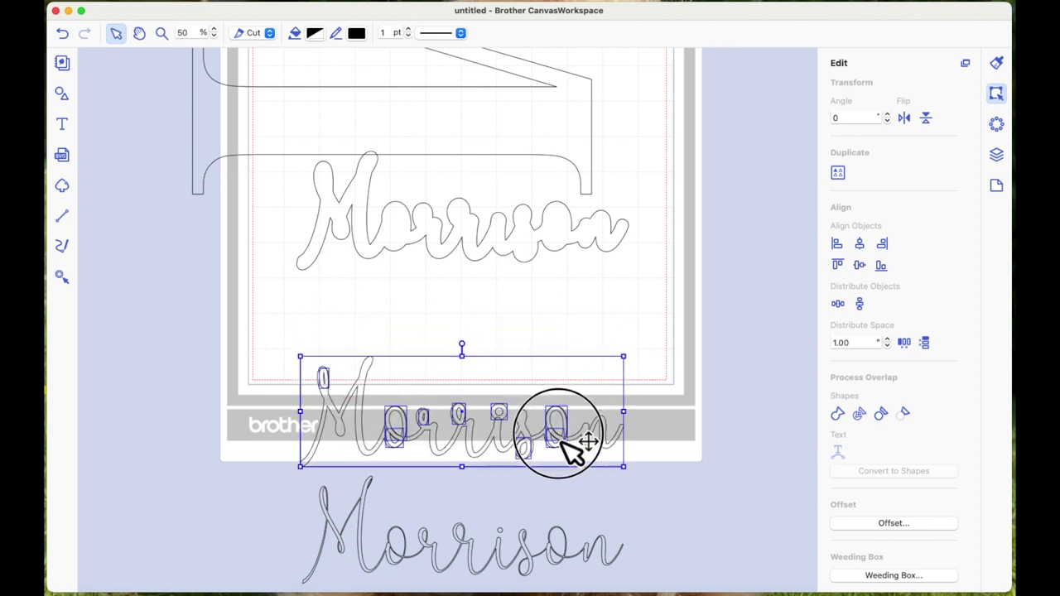
# - Reposition the M so the offset outline overlaps its lower section
pyautogui.click(569, 164)
pyautogui.moveTo(570, 164); pyautogui.dragTo(617, 262)
pyautogui.click(572, 240)
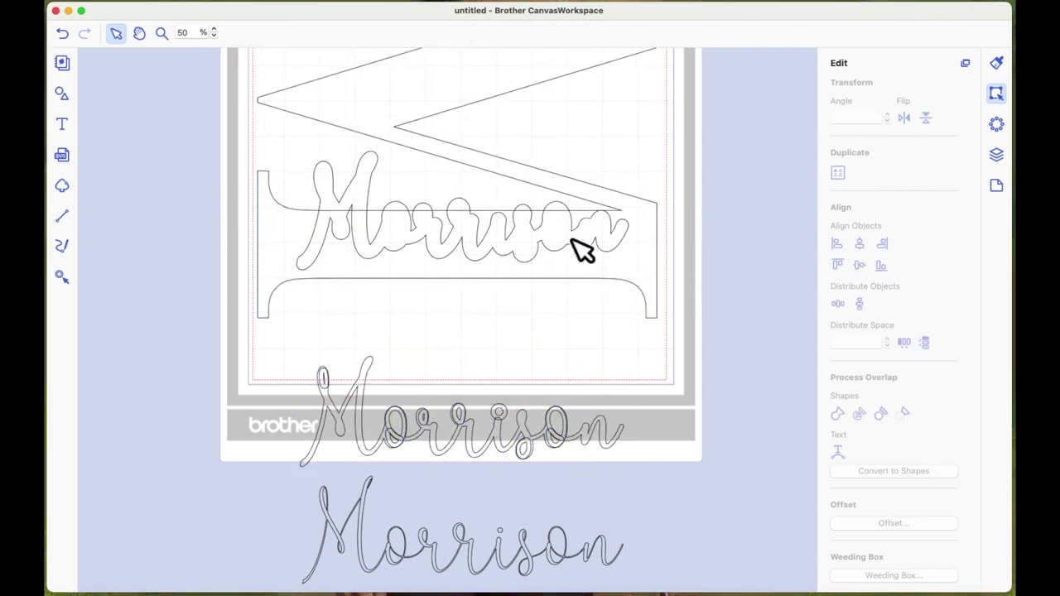
pyautogui.click(356, 184)
pyautogui.click(505, 247)
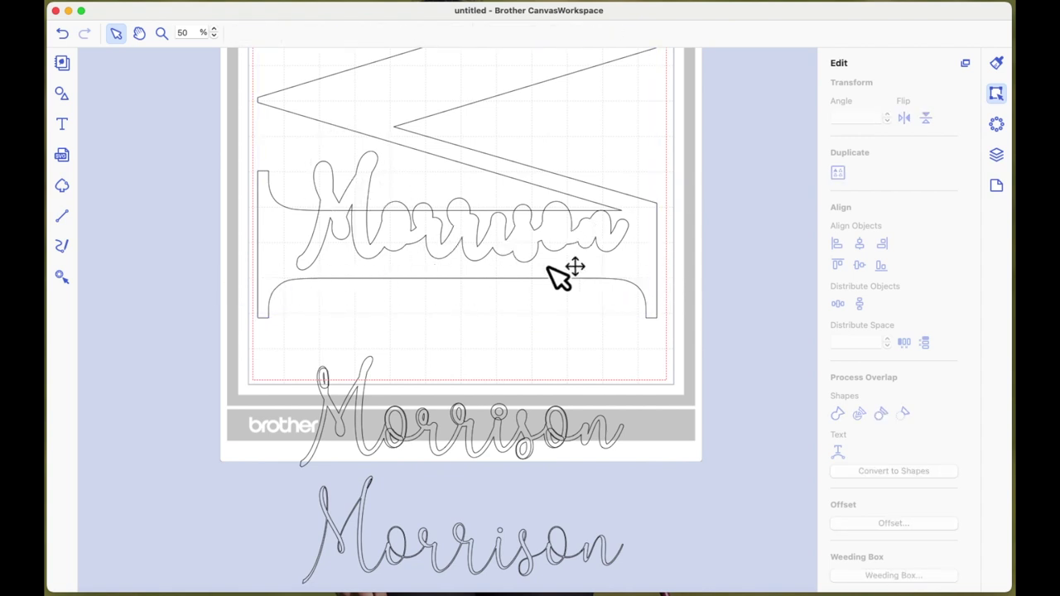
# - In the layer list, collapse the group and move the M text layer to the top
pyautogui.click(998, 157)
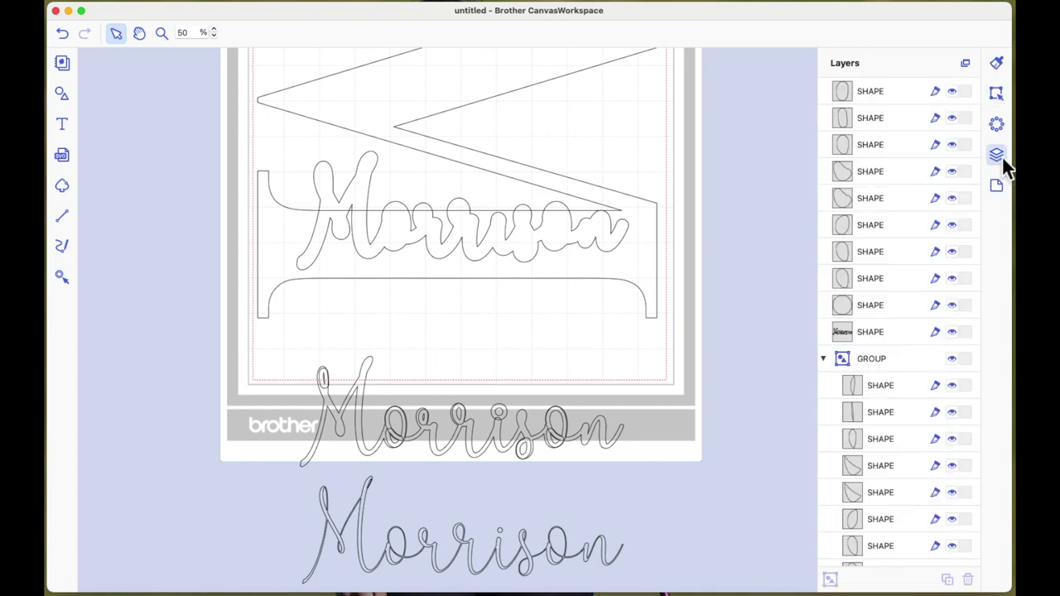
pyautogui.click(823, 359)
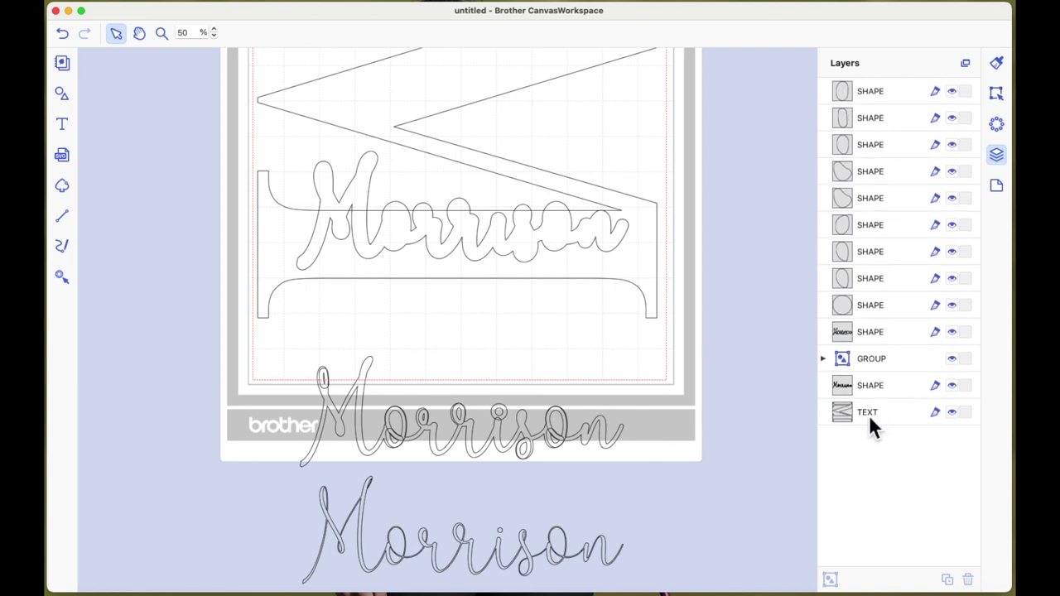
pyautogui.moveTo(847, 416); pyautogui.dragTo(835, 88)
pyautogui.click(710, 289)
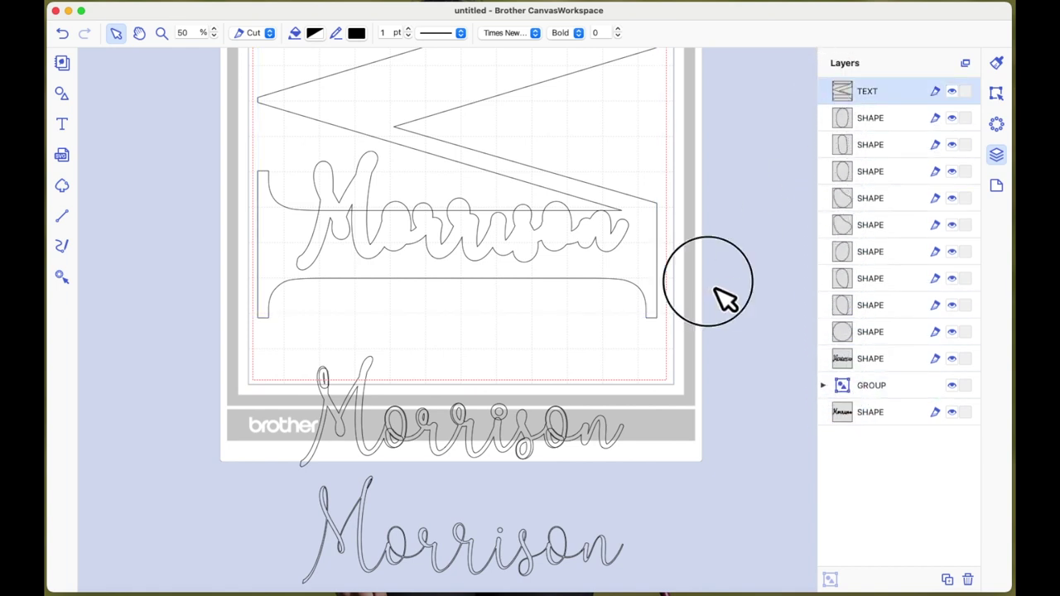
# - Centre the Morrison offset inside the M, raise it in the layer order, and select both
pyautogui.click(868, 414)
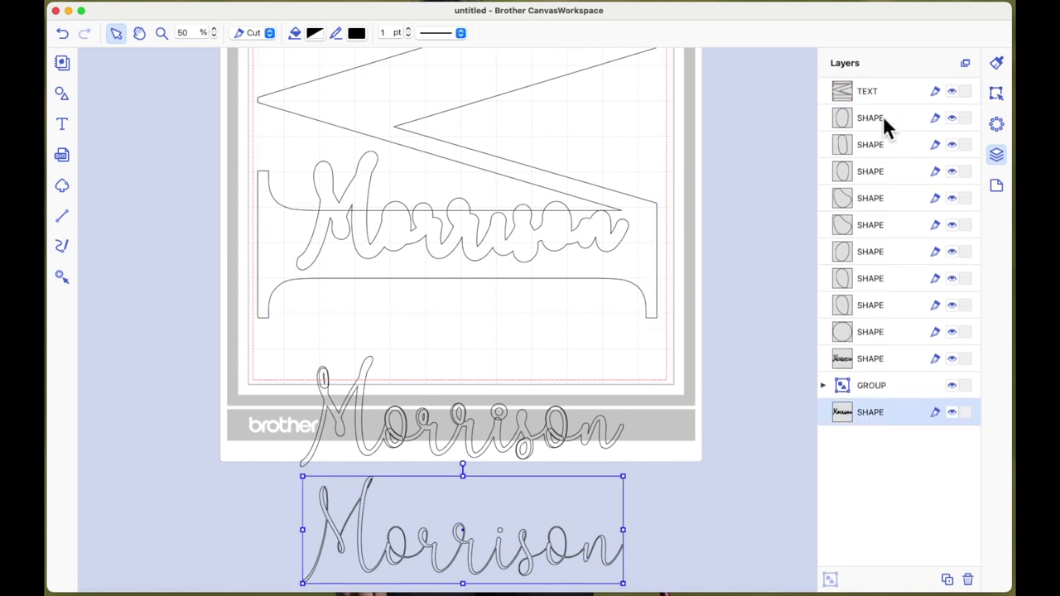
pyautogui.click(827, 365)
pyautogui.moveTo(378, 178); pyautogui.dragTo(253, 273)
pyautogui.moveTo(464, 220); pyautogui.dragTo(823, 324)
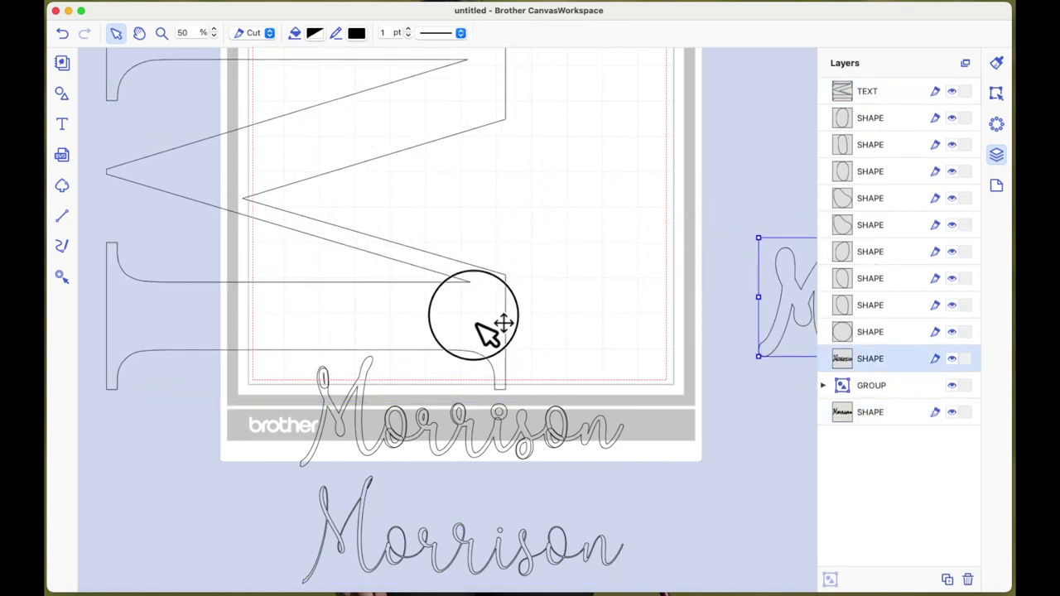
pyautogui.moveTo(492, 331); pyautogui.dragTo(702, 302)
pyautogui.moveTo(809, 303); pyautogui.dragTo(402, 276)
pyautogui.moveTo(696, 308); pyautogui.dragTo(586, 308)
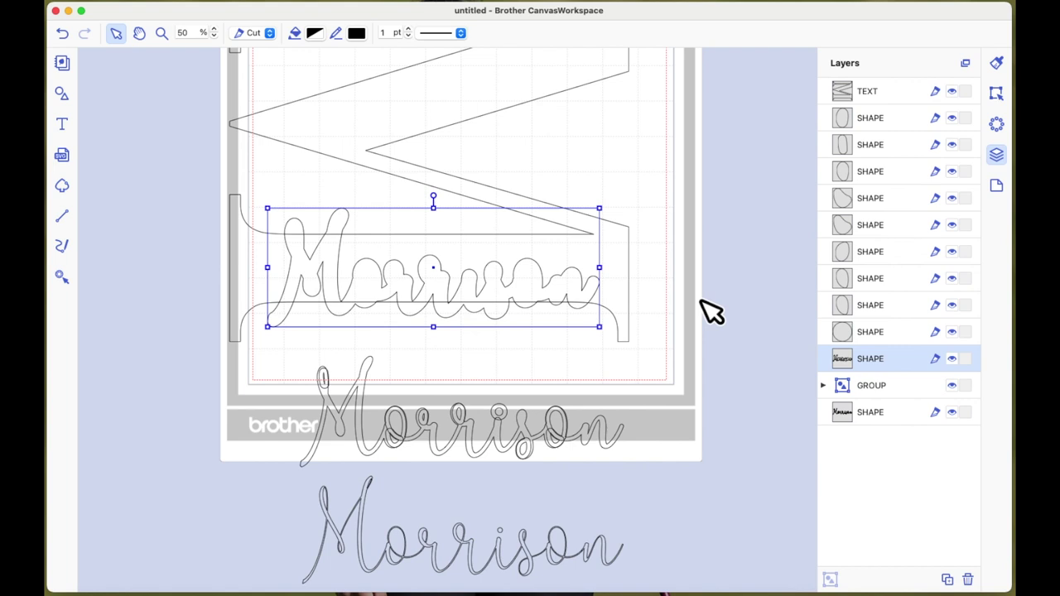
pyautogui.press('super+z')
pyautogui.moveTo(880, 362); pyautogui.dragTo(880, 93)
pyautogui.moveTo(746, 323); pyautogui.dragTo(598, 275)
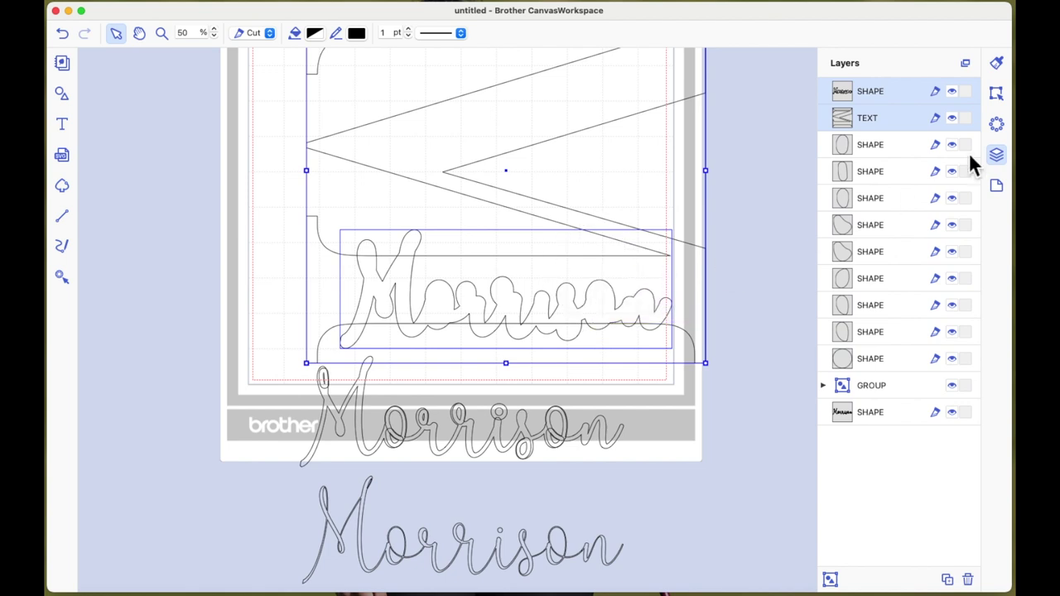
# - Cut the Morrison offset shape out of the M's lower section
pyautogui.click(996, 92)
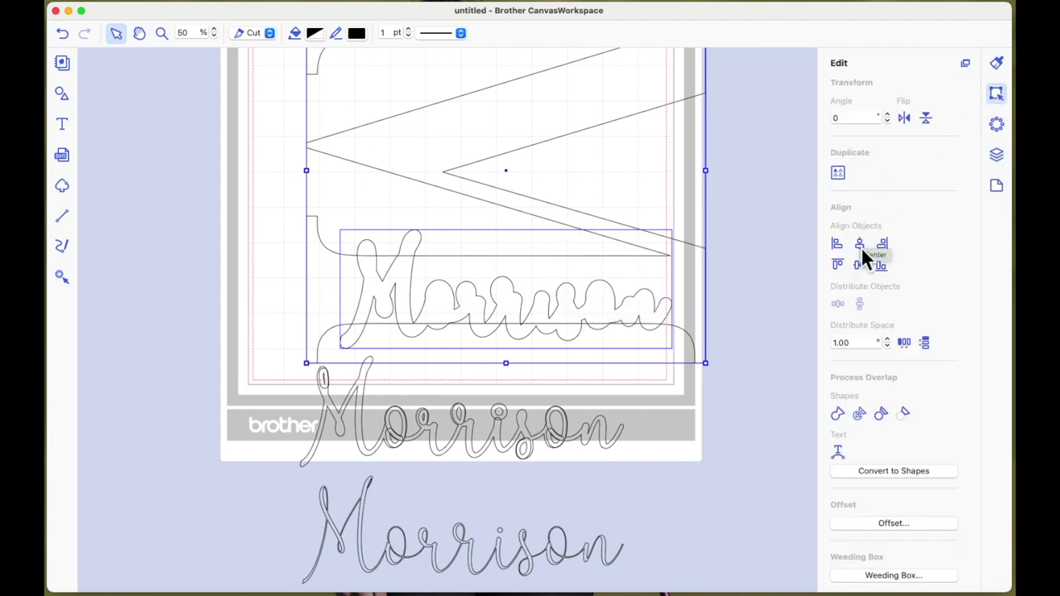
pyautogui.scroll(-1, 861, 247)
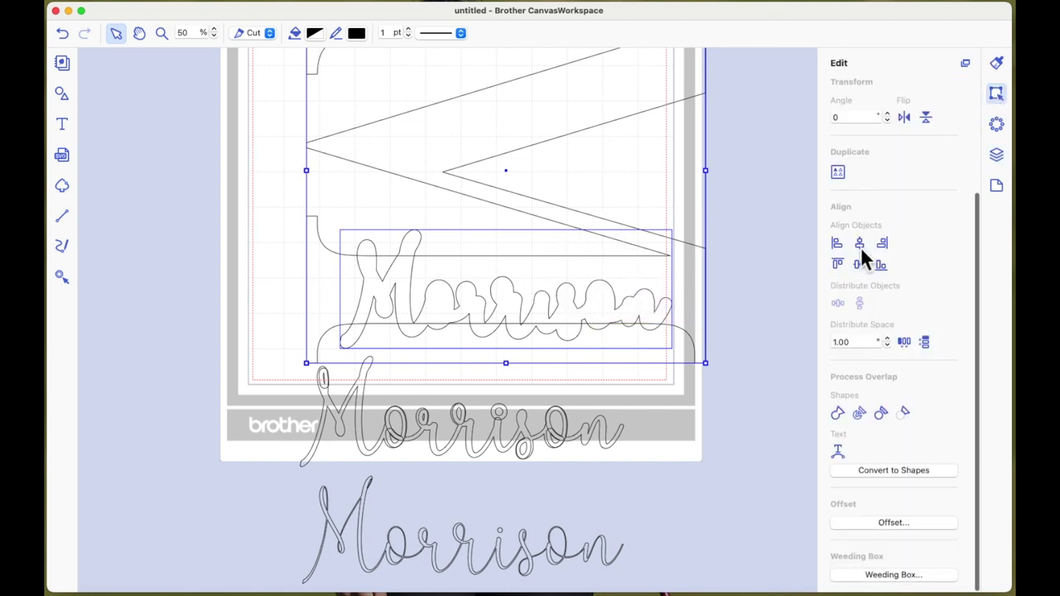
pyautogui.click(905, 413)
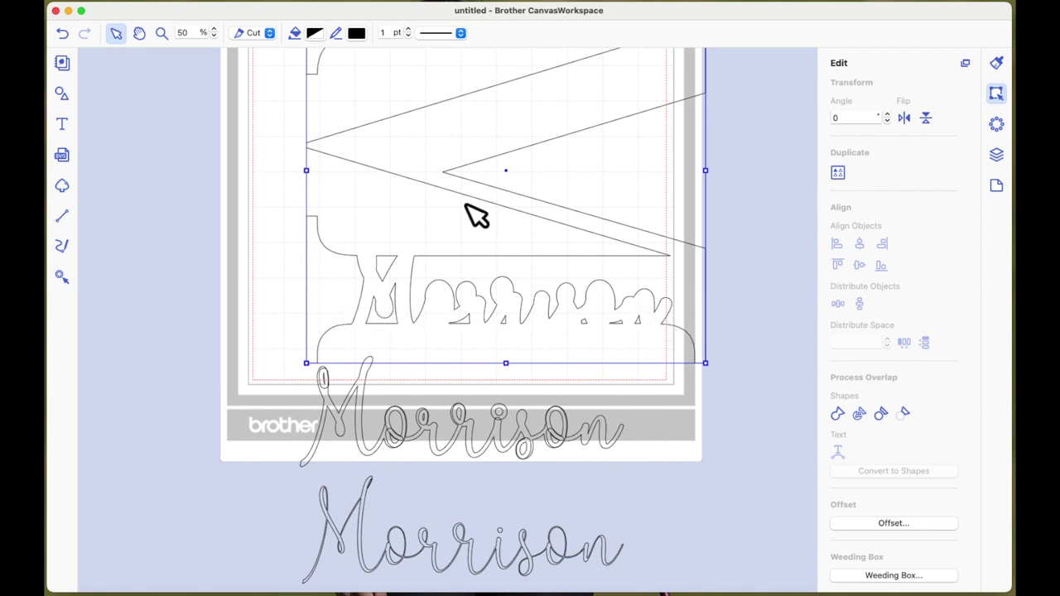
# - Fill the M with solid black (Licorice)
pyautogui.click(316, 34)
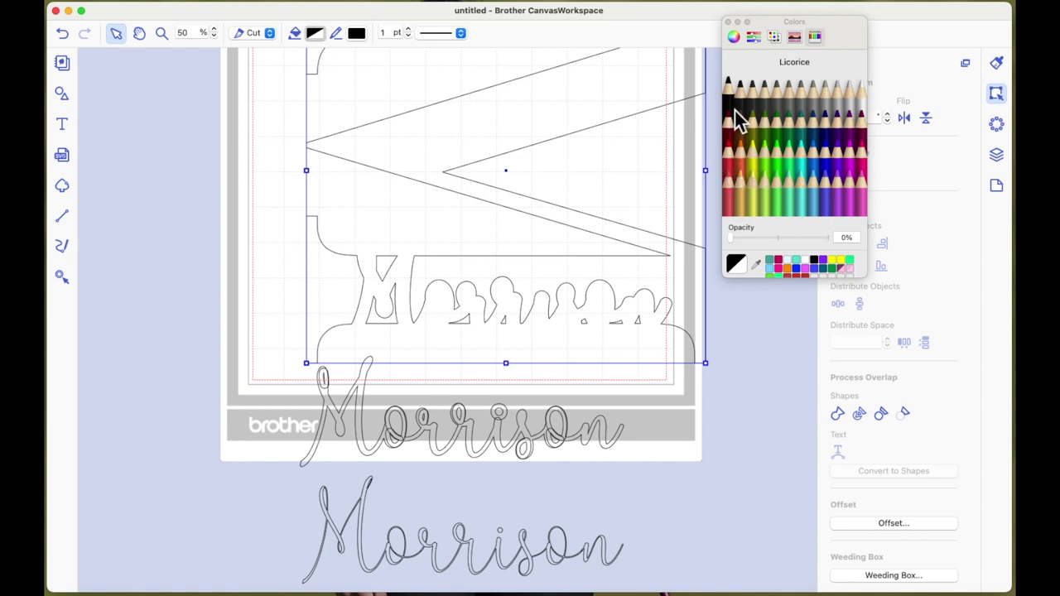
pyautogui.click(734, 106)
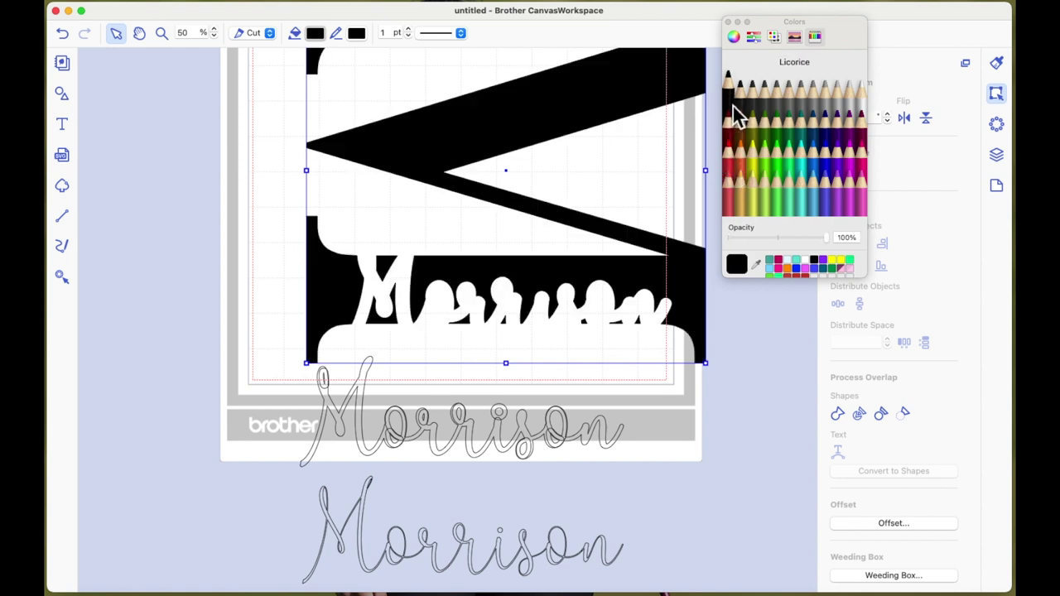
pyautogui.click(746, 340)
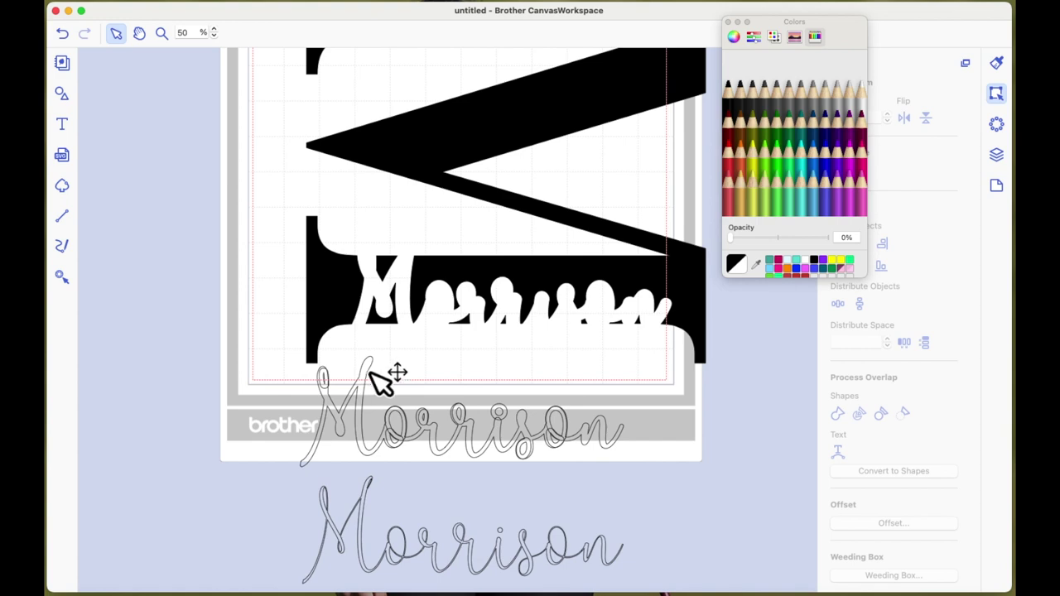
# - Move the script Morrison into the cutout and delete the leftover small ovals
pyautogui.moveTo(381, 383); pyautogui.dragTo(417, 253)
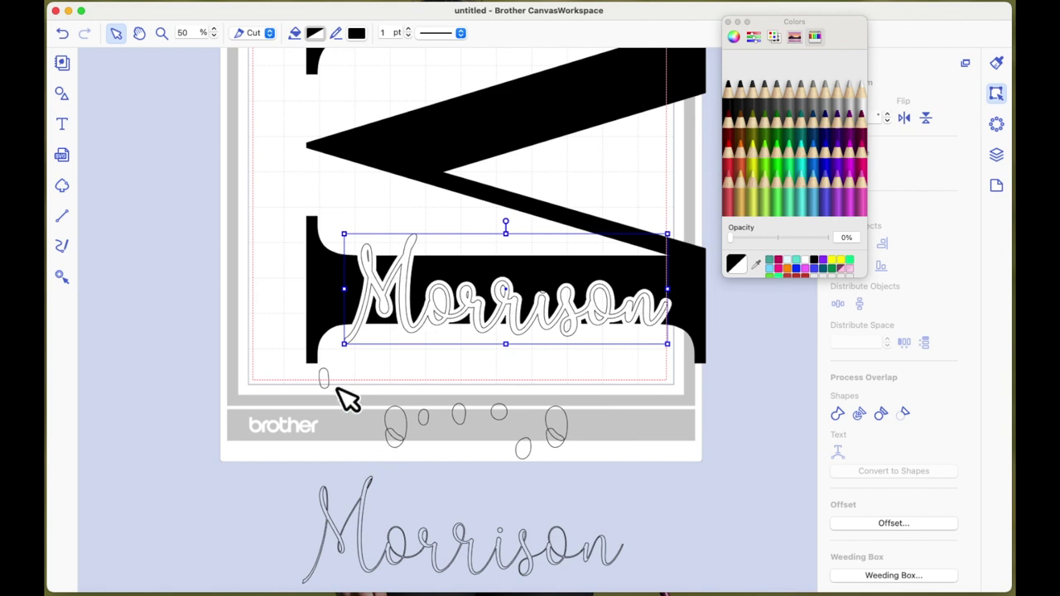
pyautogui.moveTo(341, 399); pyautogui.dragTo(282, 338)
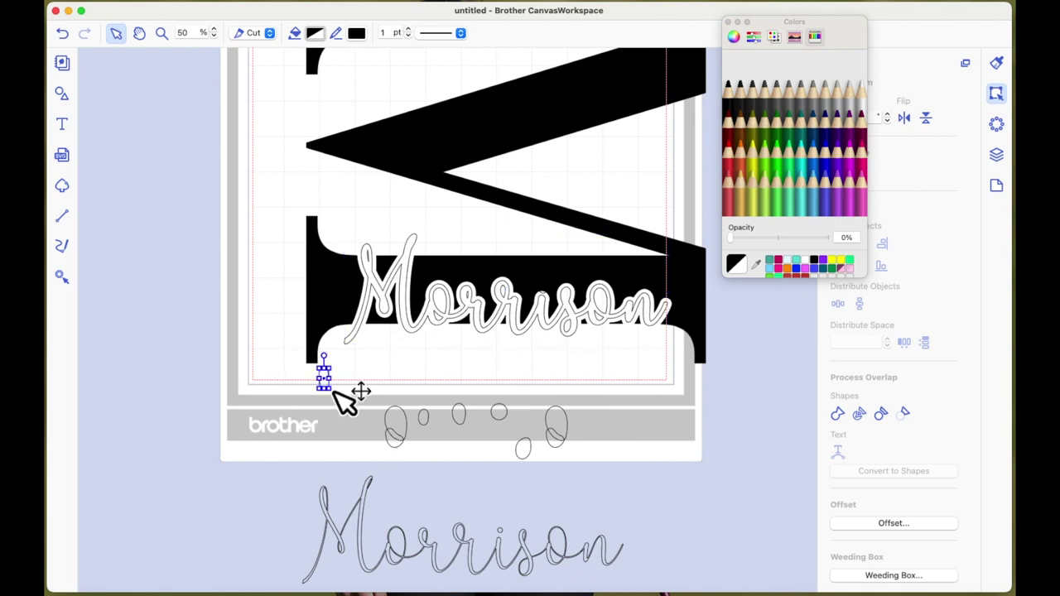
pyautogui.click(394, 425)
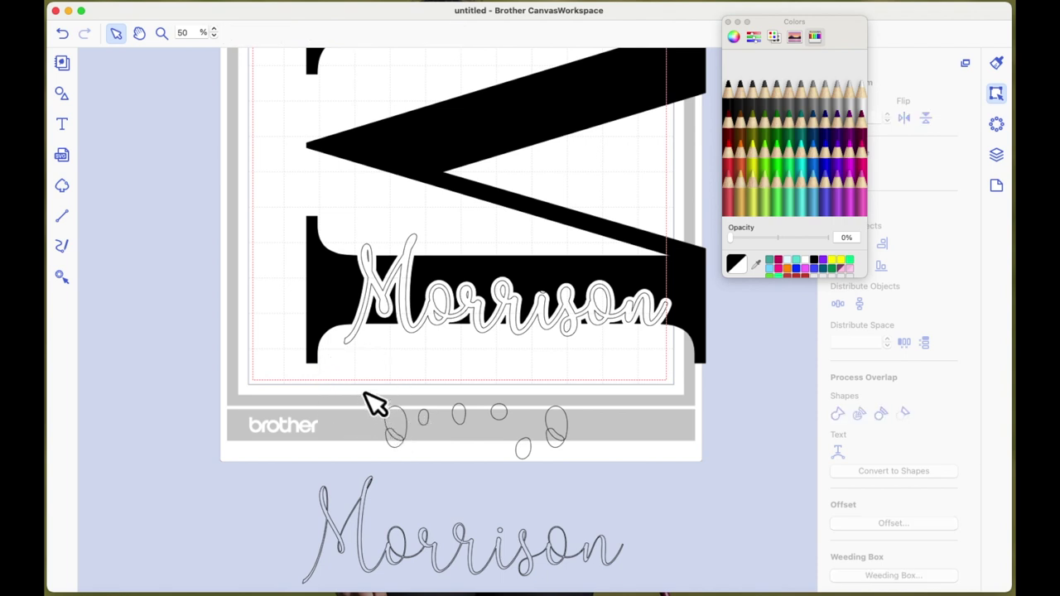
pyautogui.moveTo(357, 386); pyautogui.dragTo(610, 485)
pyautogui.press('BackSpace')
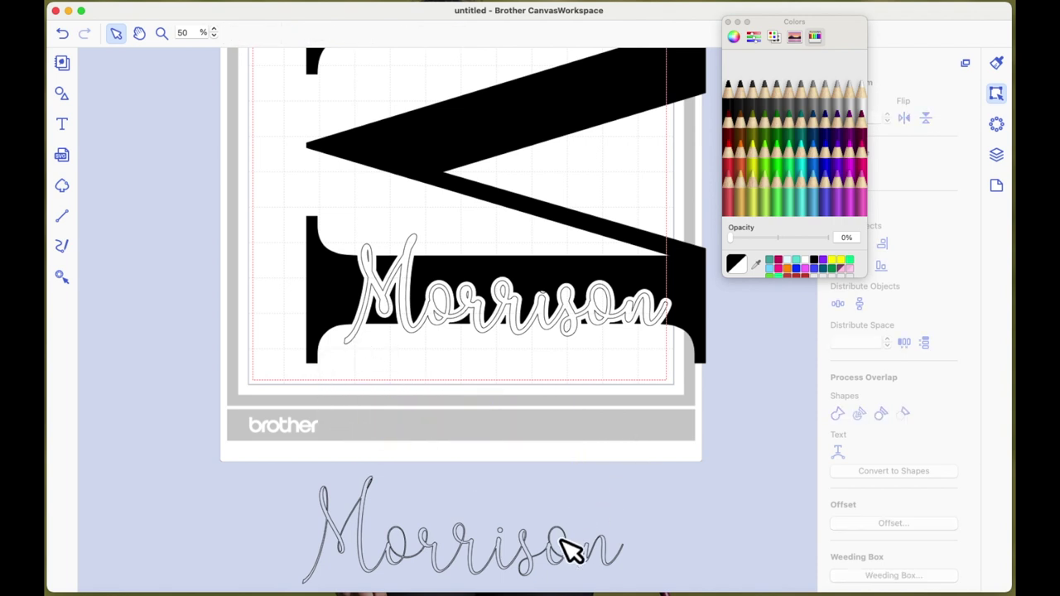
pyautogui.click(567, 565)
# - Delete the spare Morrison copy, fill the script Morrison black, and merge its overlapping letters
pyautogui.press('BackSpace')
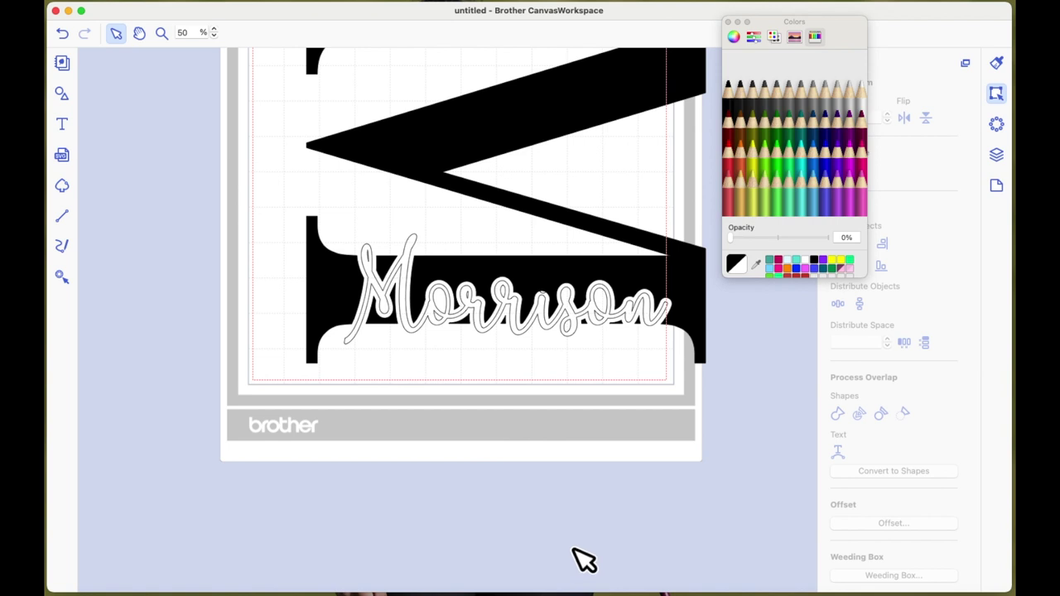
pyautogui.click(728, 21)
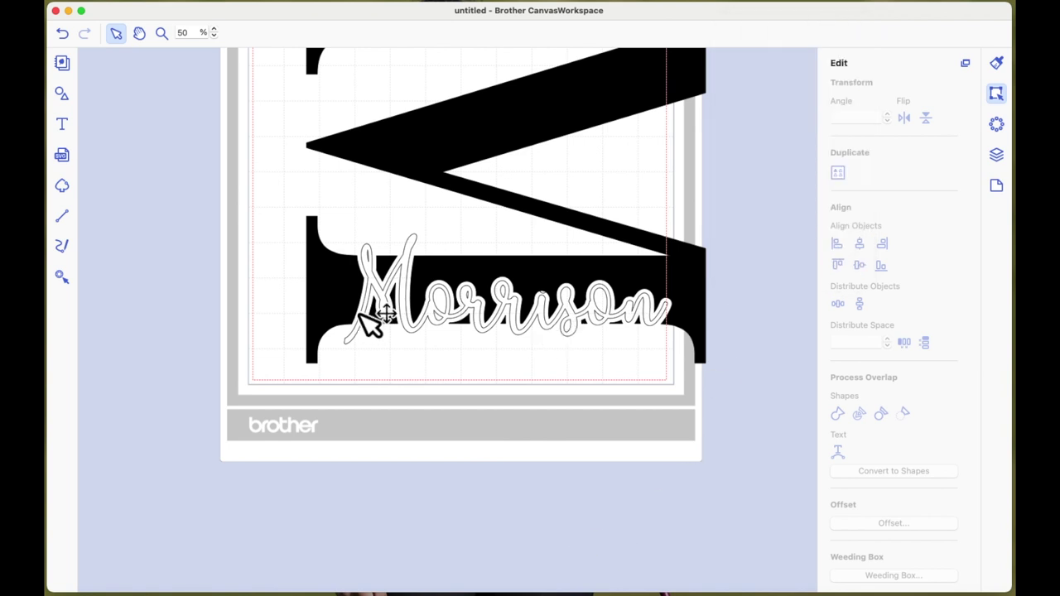
pyautogui.click(418, 294)
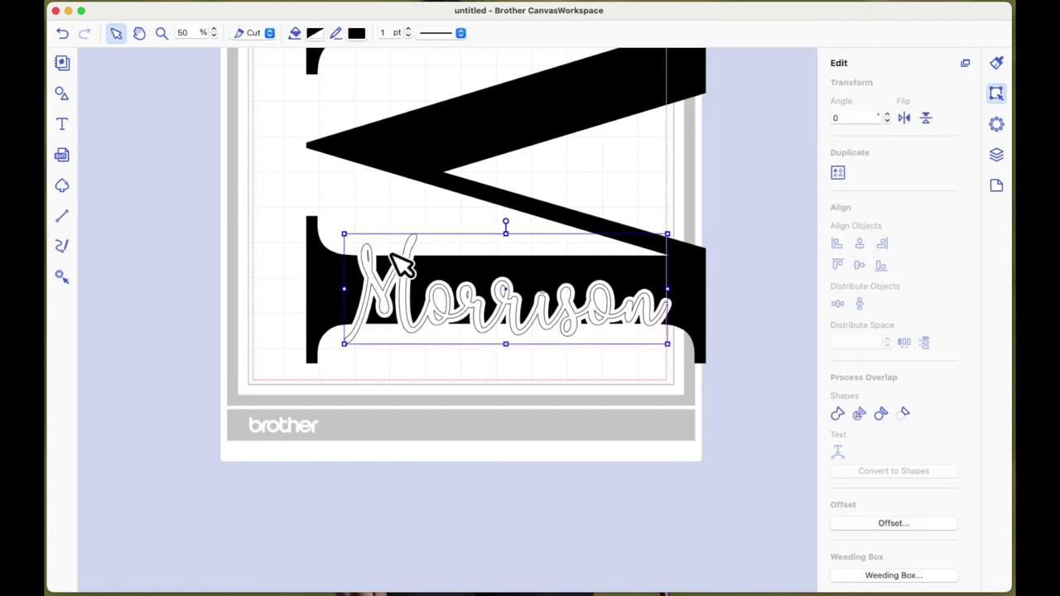
pyautogui.click(315, 33)
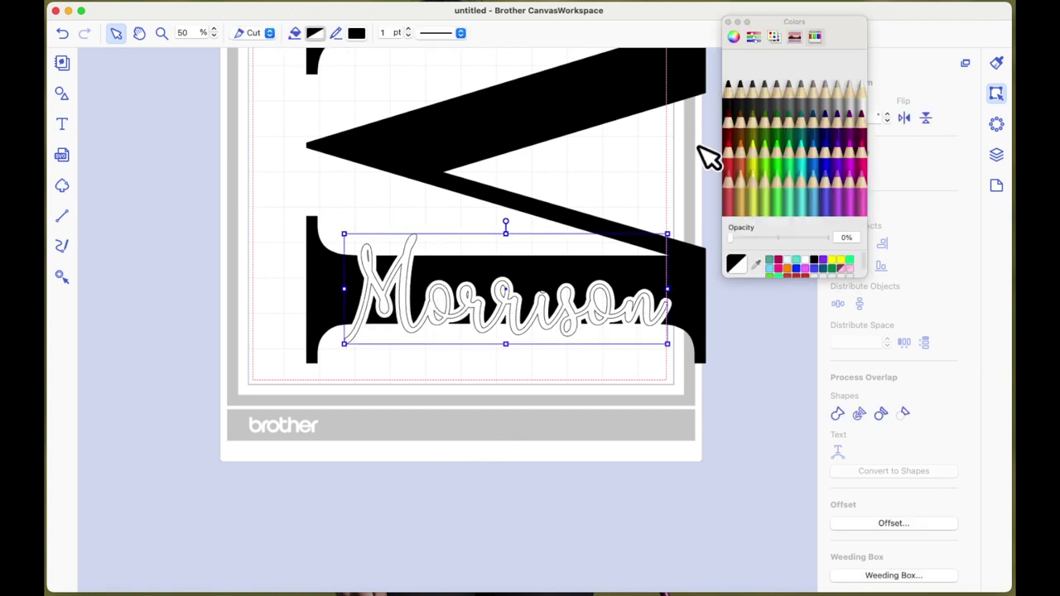
pyautogui.click(729, 97)
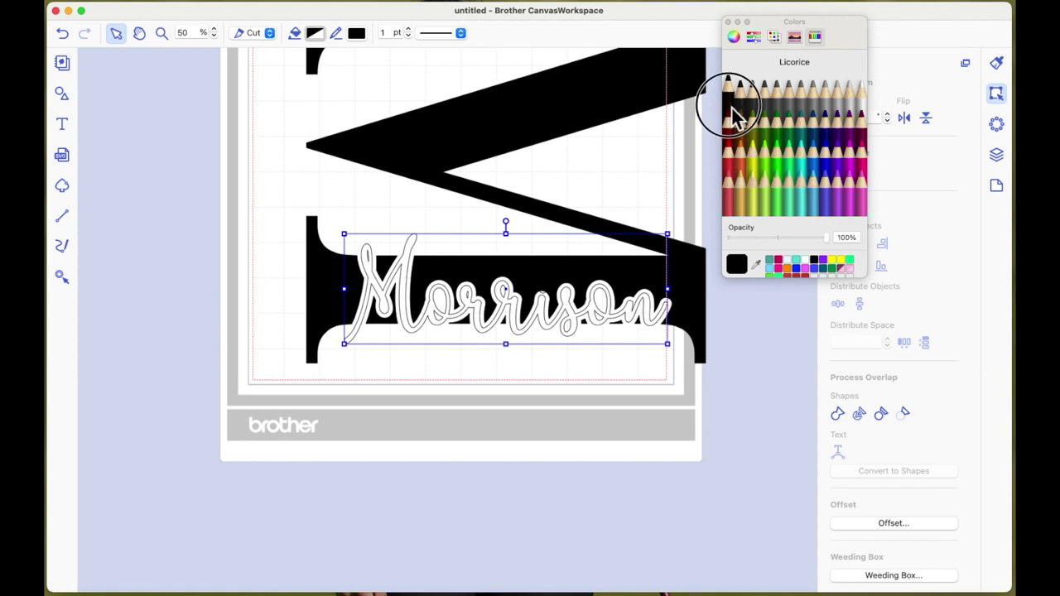
pyautogui.click(728, 22)
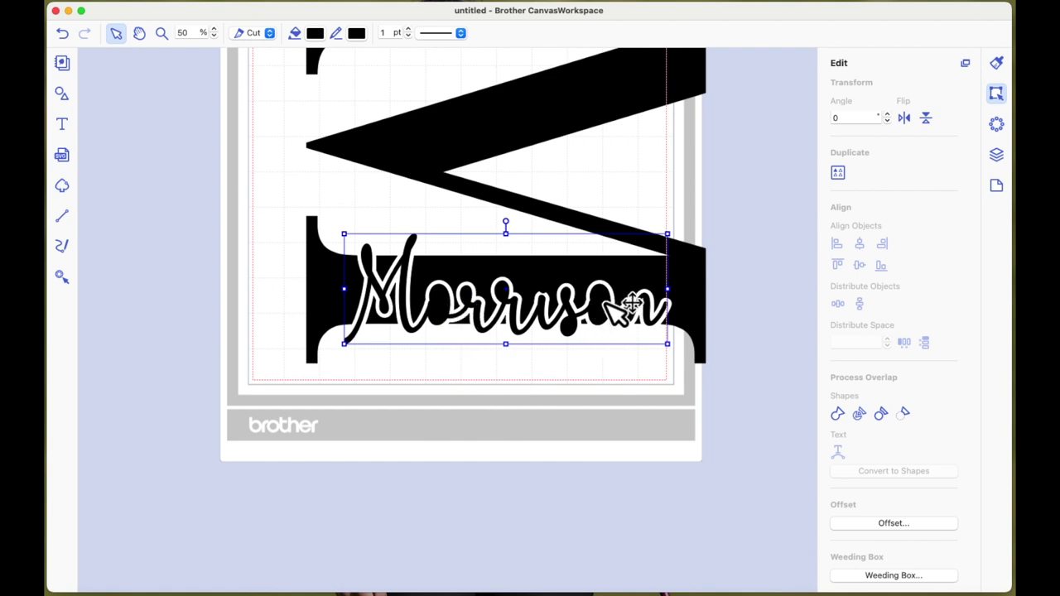
pyautogui.click(601, 387)
pyautogui.click(575, 331)
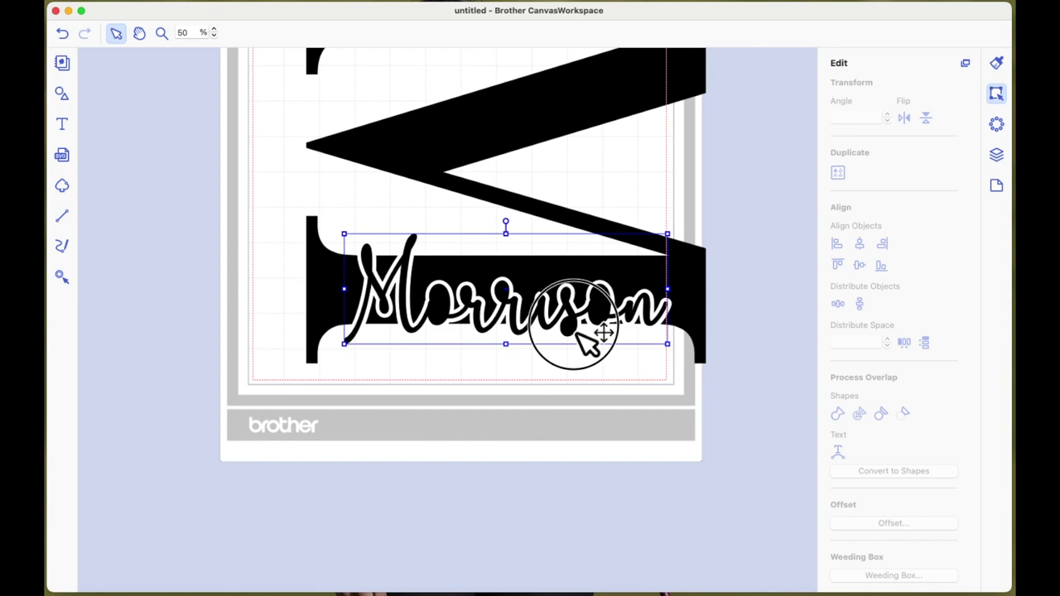
pyautogui.click(904, 414)
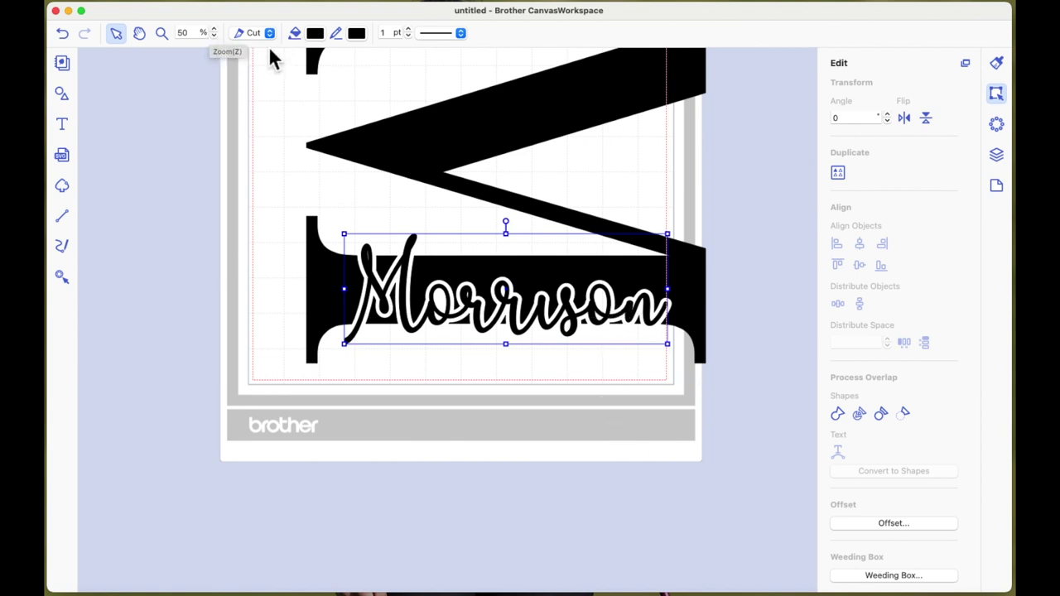
# - Rotate the M and Morrison together to 270° so the M stands upright
pyautogui.click(214, 36)
pyautogui.click(213, 36)
pyautogui.click(279, 85)
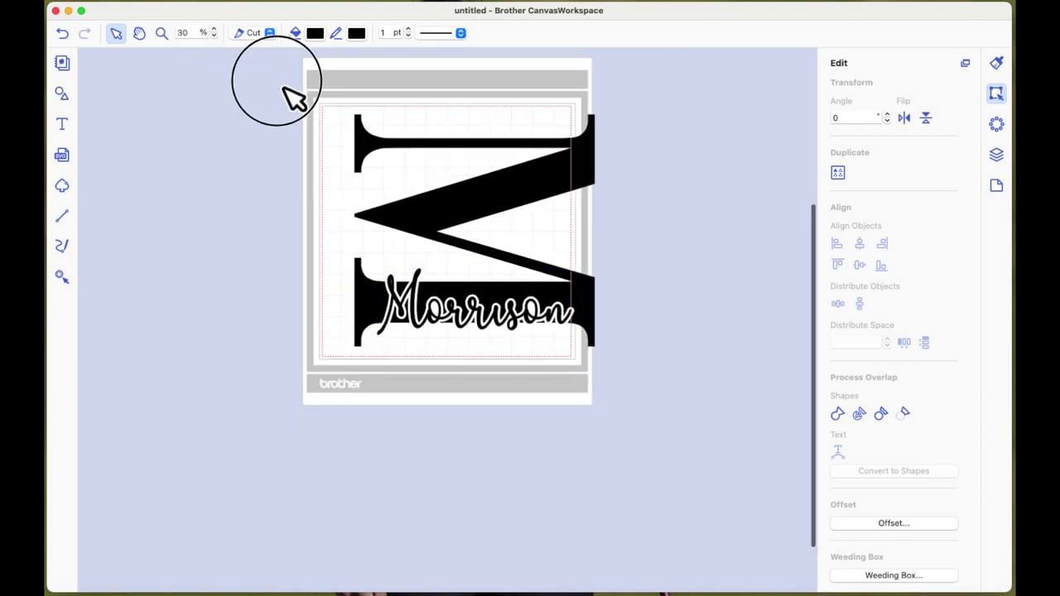
pyautogui.moveTo(282, 85); pyautogui.dragTo(668, 469)
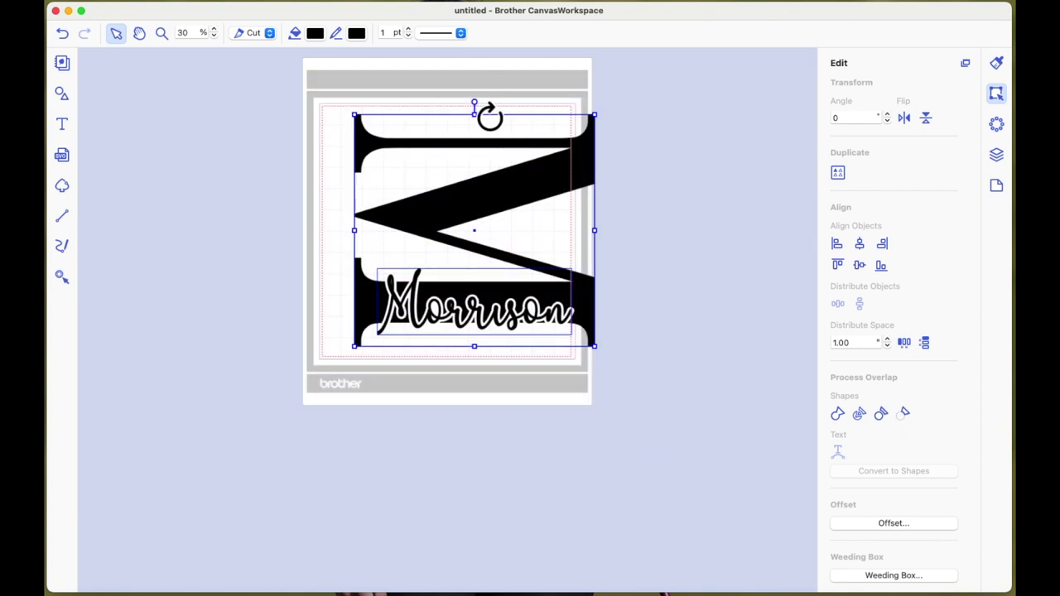
pyautogui.moveTo(475, 104); pyautogui.dragTo(296, 178)
# - At 50% zoom, pull Morrison out to check its cutout, undo, and reselect both pieces
pyautogui.click(214, 30)
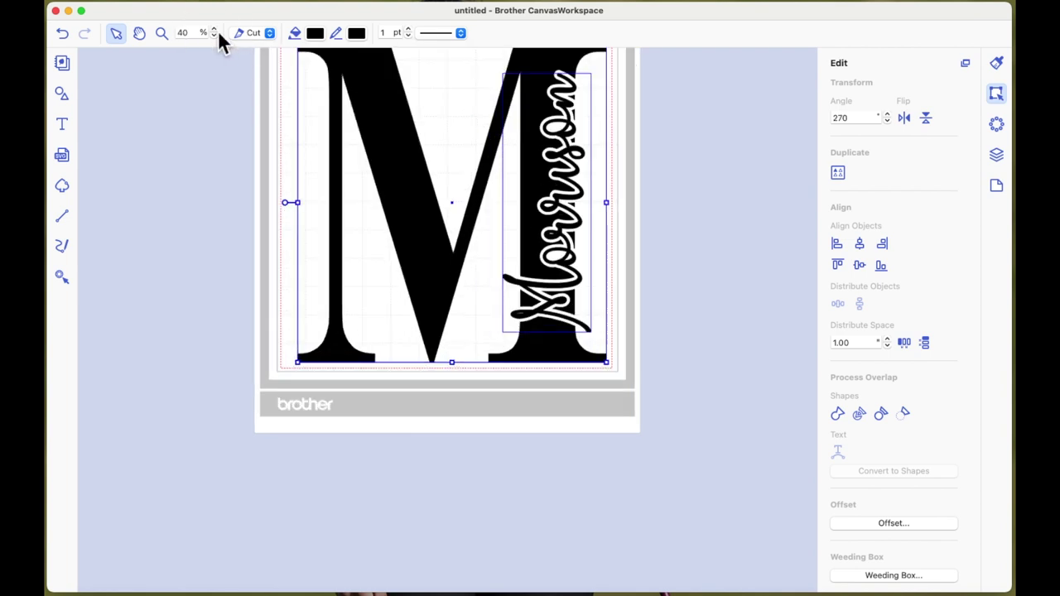
pyautogui.click(215, 29)
pyautogui.scroll(3, 751, 303)
pyautogui.scroll(1, 751, 303)
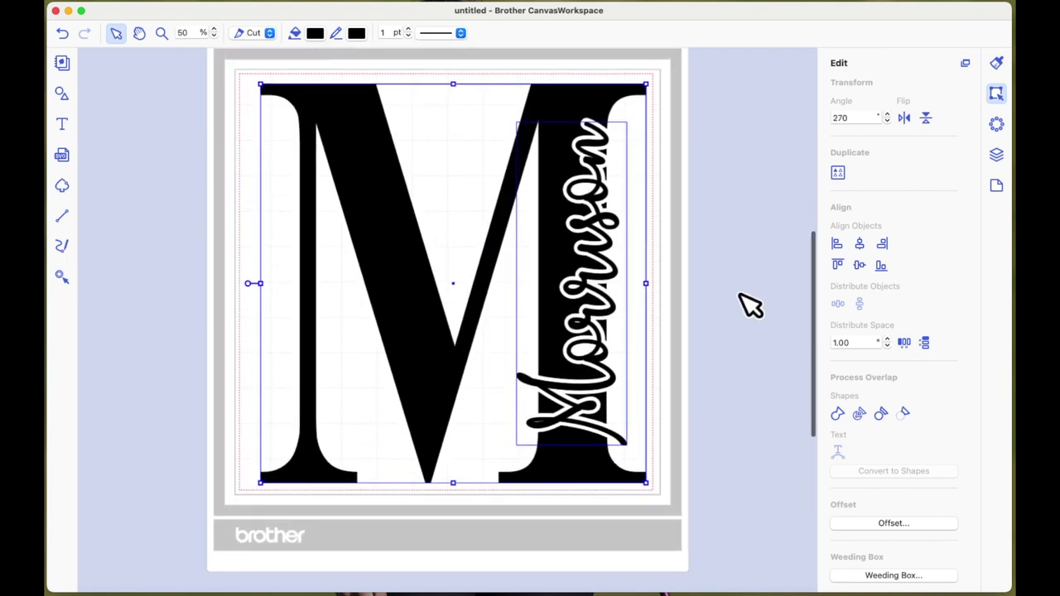
pyautogui.click(750, 303)
pyautogui.click(575, 116)
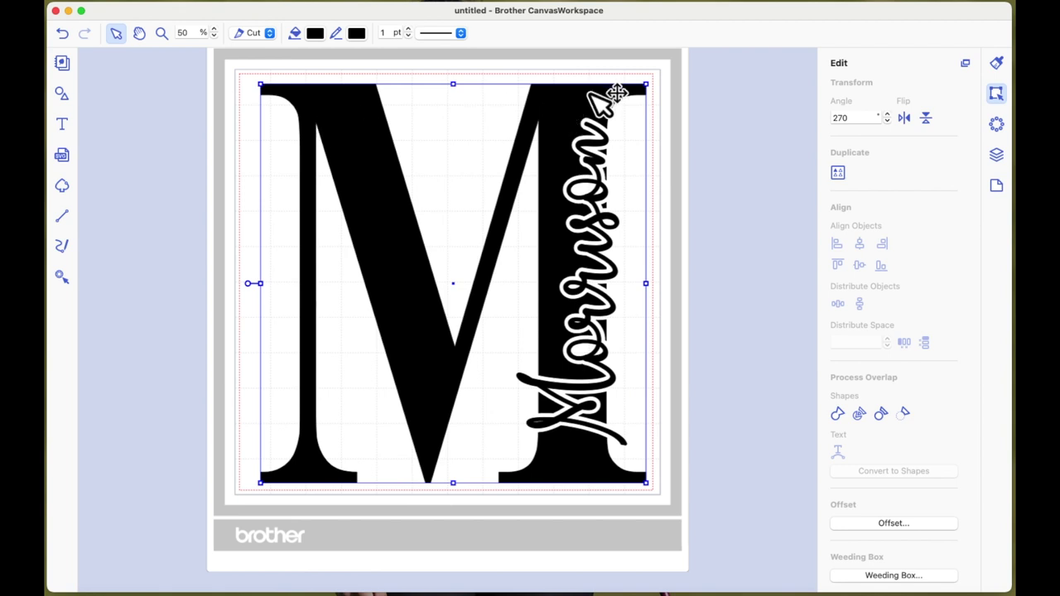
pyautogui.moveTo(616, 90); pyautogui.dragTo(775, 95)
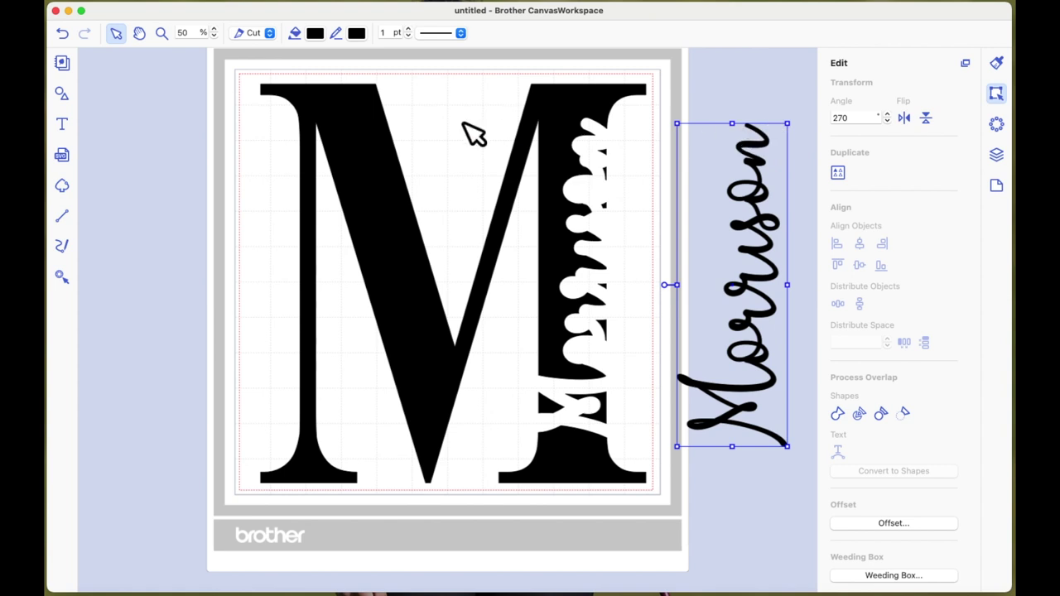
pyautogui.click(63, 33)
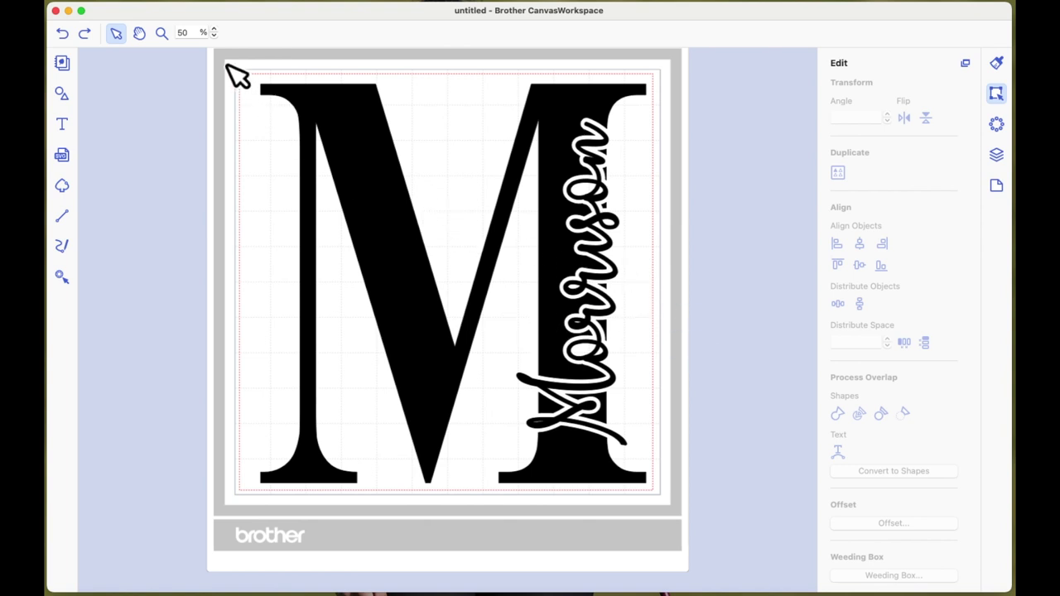
pyautogui.moveTo(224, 64); pyautogui.dragTo(726, 540)
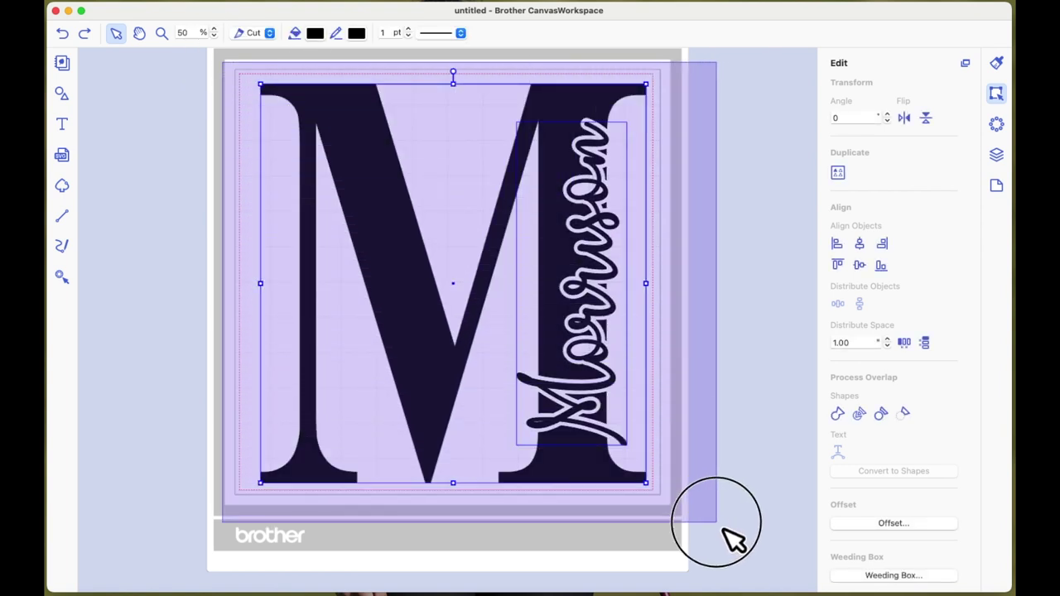
# - Group the M and Morrison, shift them slightly left, then ungroup them again
pyautogui.rightClick(560, 149)
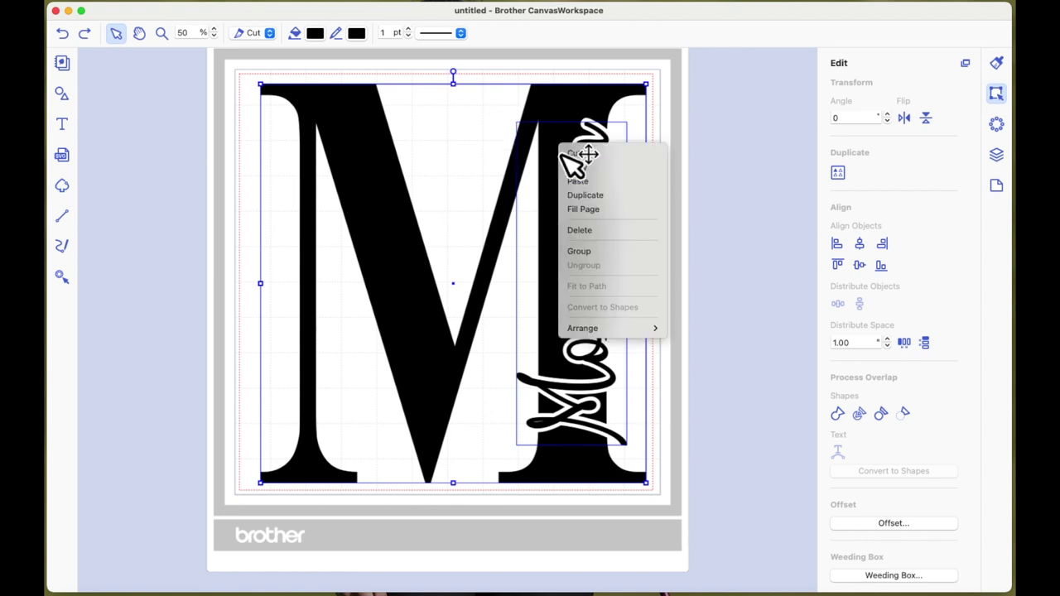
pyautogui.click(590, 255)
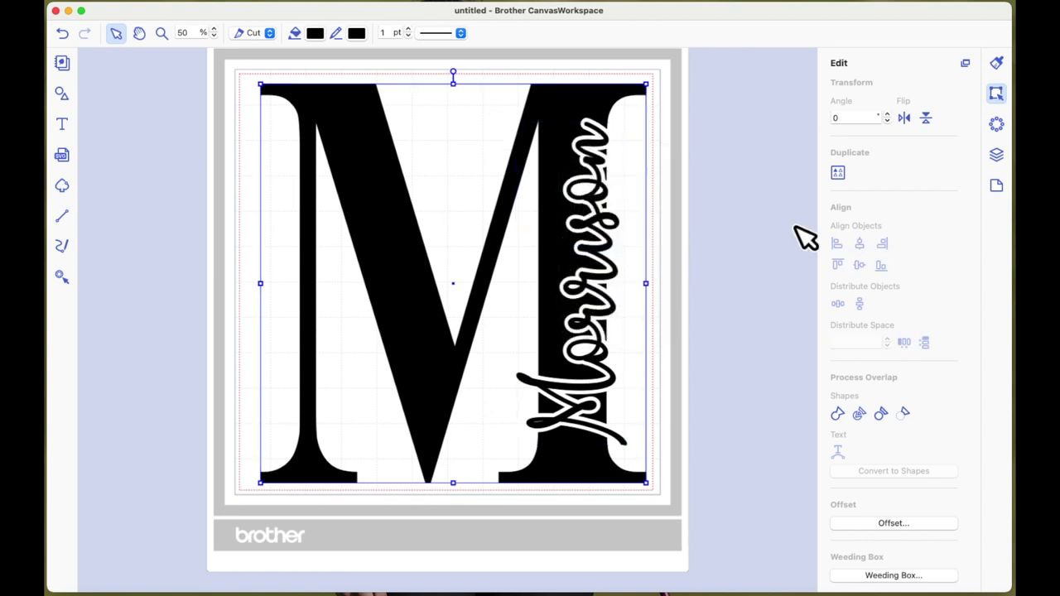
pyautogui.moveTo(627, 110); pyautogui.dragTo(596, 112)
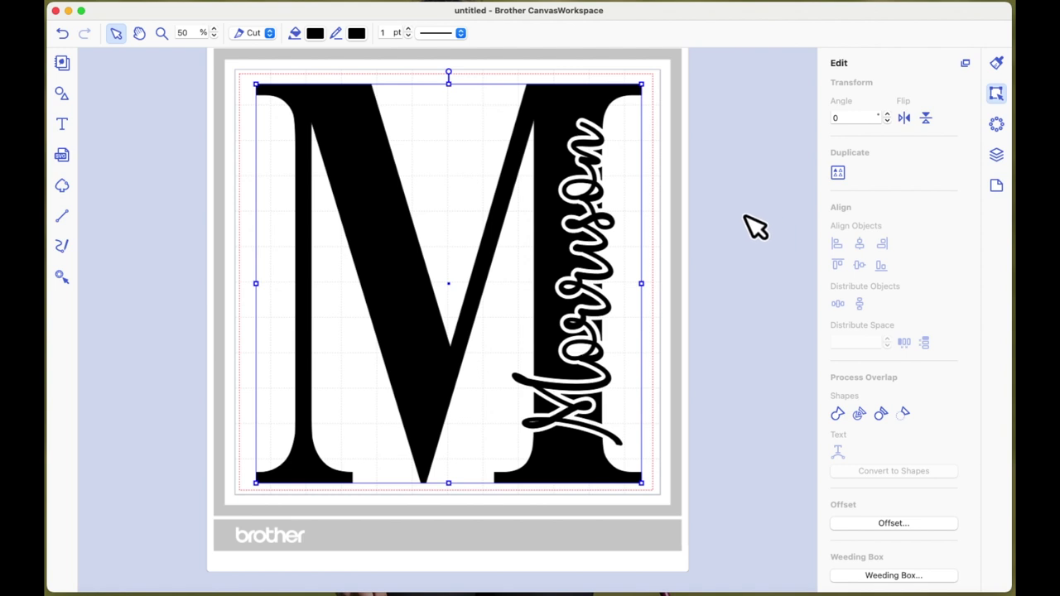
pyautogui.rightClick(570, 106)
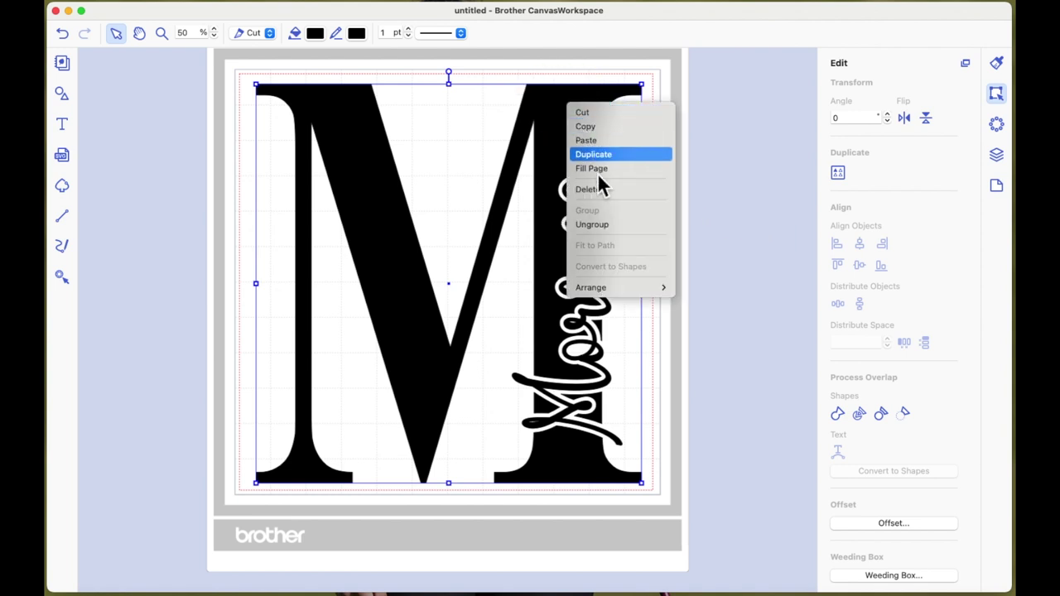
pyautogui.click(604, 228)
pyautogui.click(748, 237)
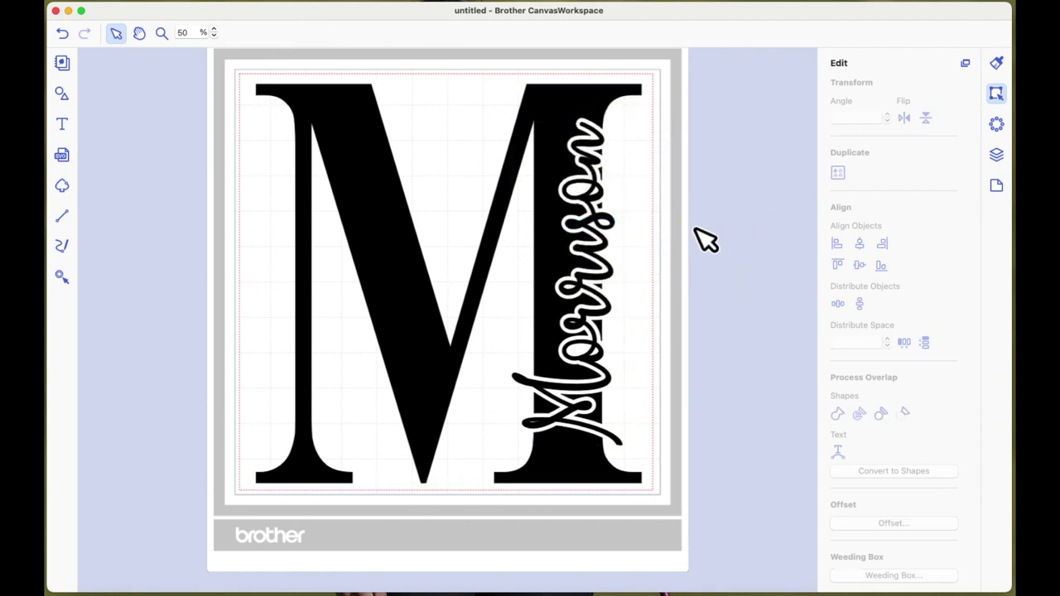
pyautogui.moveTo(603, 232)
pyautogui.mouseDown()
pyautogui.moveTo(696, 239)
pyautogui.moveTo(602, 231)
pyautogui.mouseUp()
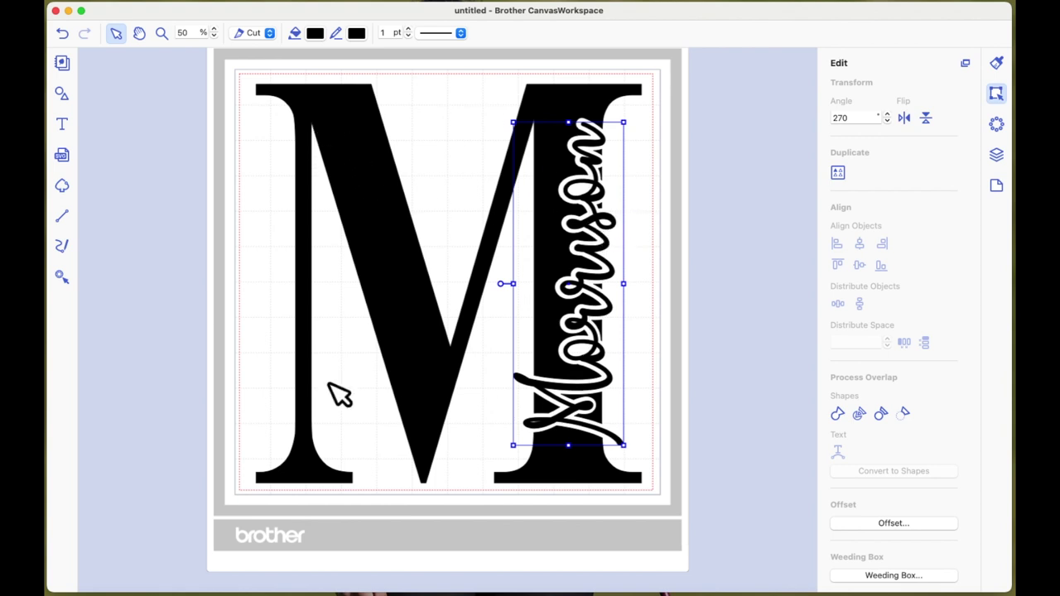
pyautogui.moveTo(630, 229); pyautogui.dragTo(831, 239)
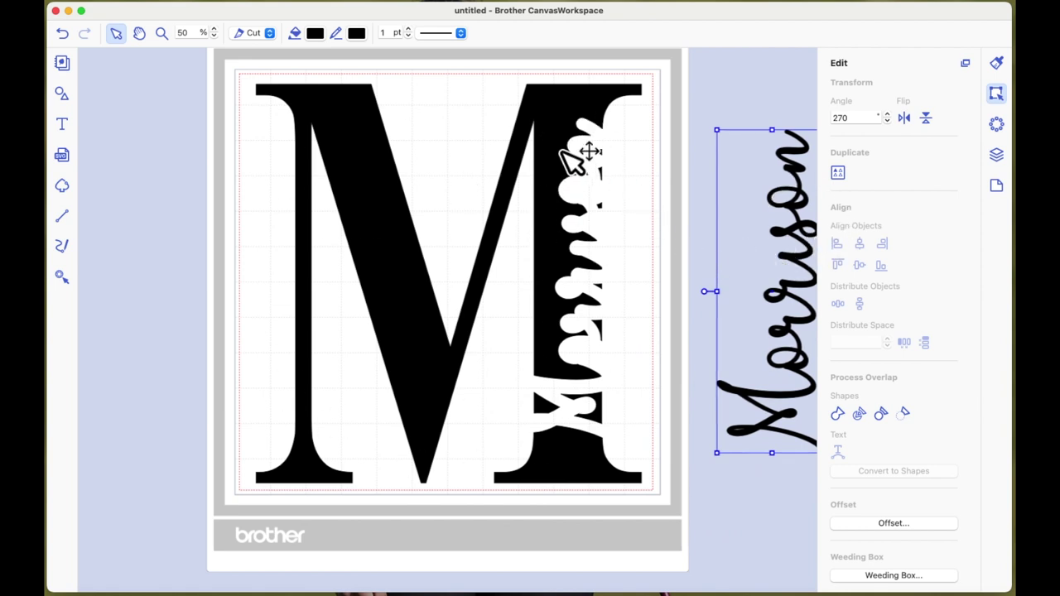
pyautogui.moveTo(397, 130); pyautogui.dragTo(88, 154)
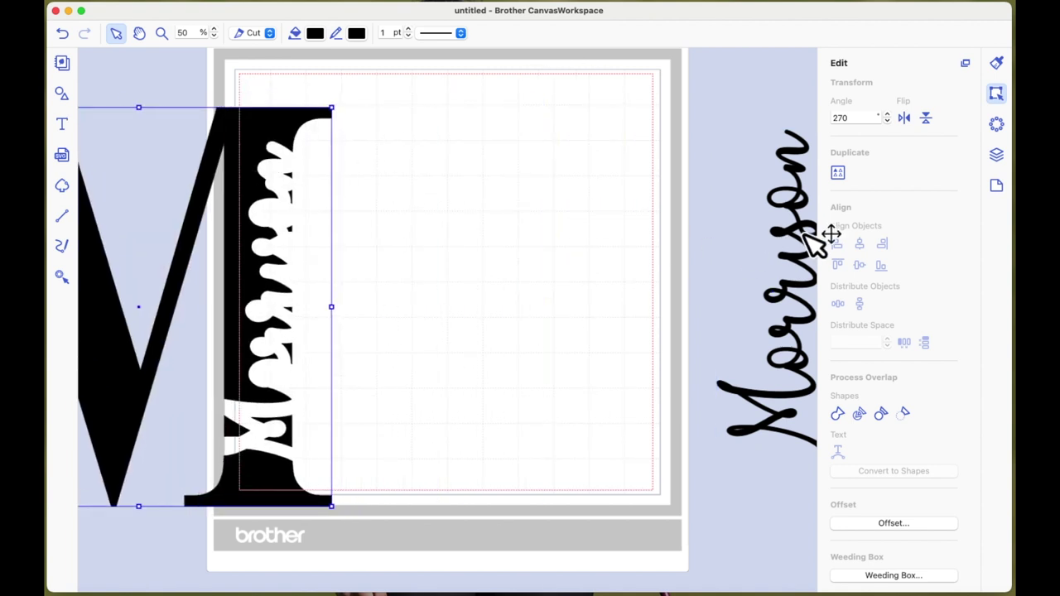
pyautogui.moveTo(811, 236); pyautogui.dragTo(558, 207)
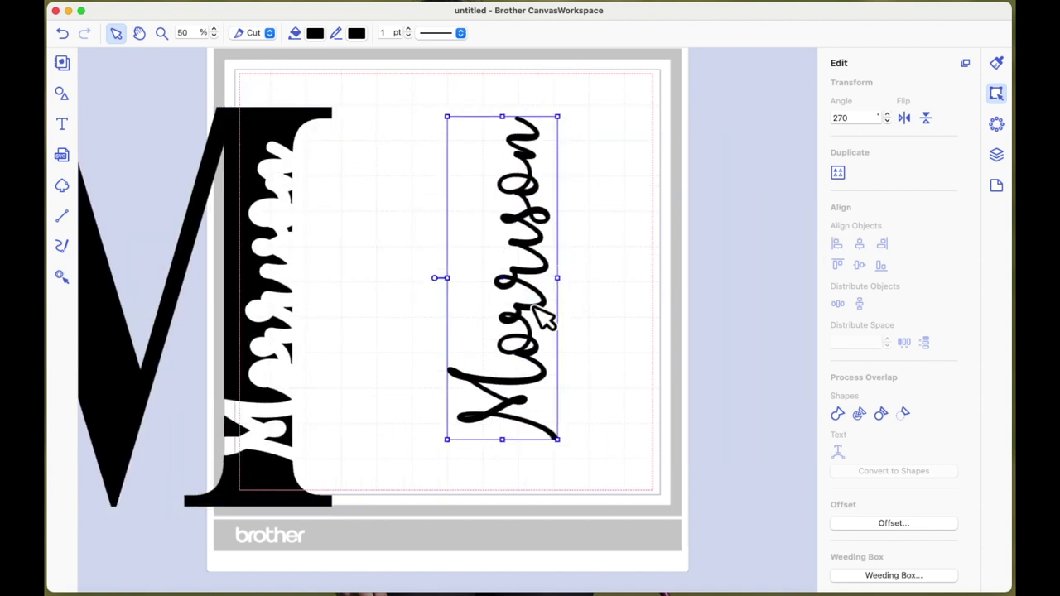
pyautogui.click(63, 33)
pyautogui.click(63, 33)
pyautogui.click(66, 34)
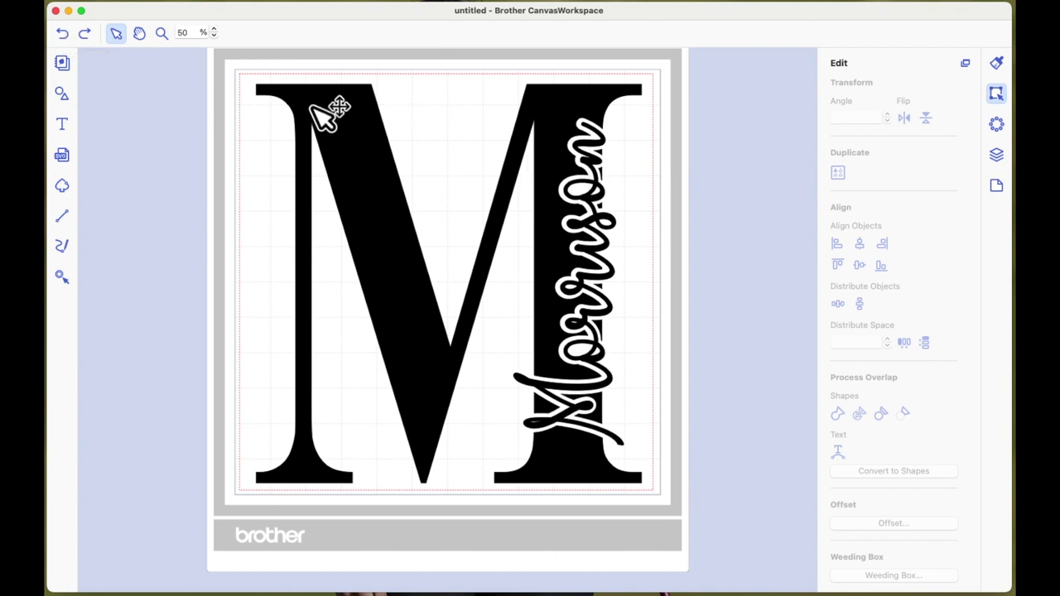
# - Select the M and vertical Morrison script and combine them with Object > Group
pyautogui.moveTo(233, 70)
pyautogui.mouseDown()
pyautogui.moveTo(602, 290)
pyautogui.moveTo(688, 542)
pyautogui.moveTo(684, 529)
pyautogui.mouseUp()
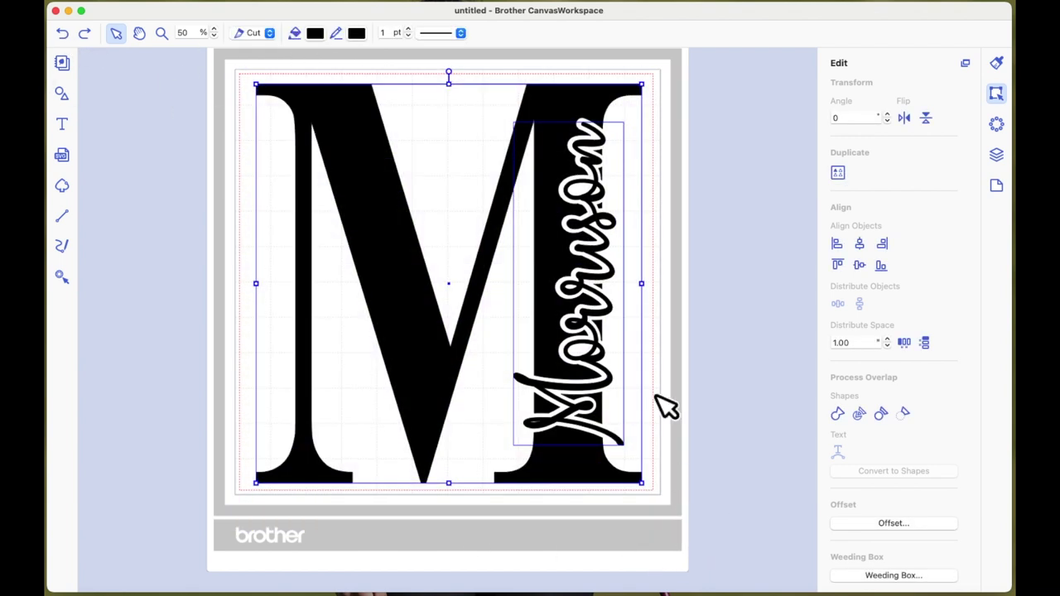
pyautogui.click(133, 3)
pyautogui.moveTo(171, 5)
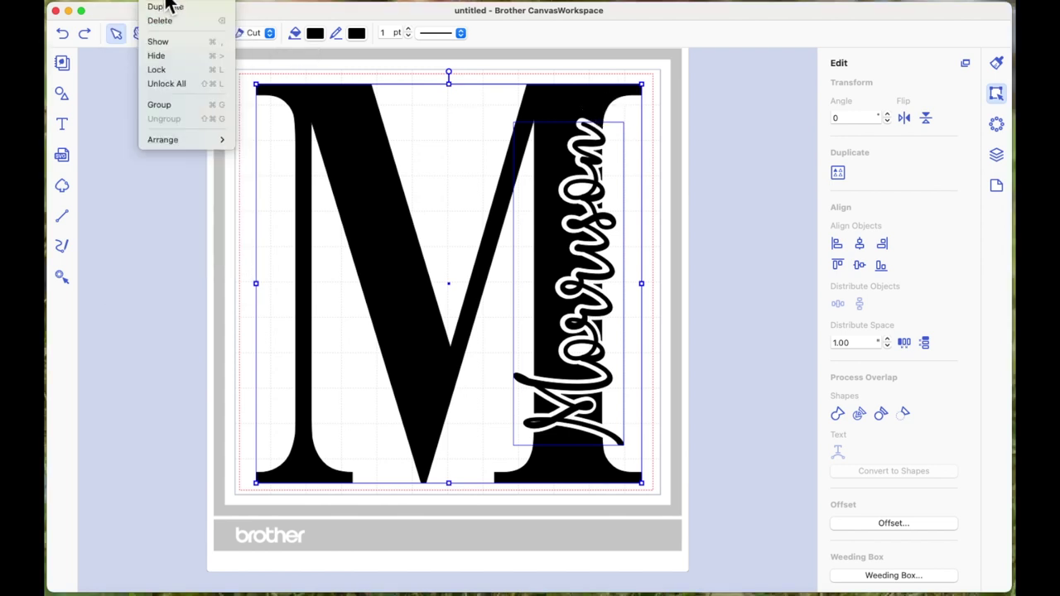
pyautogui.click(168, 106)
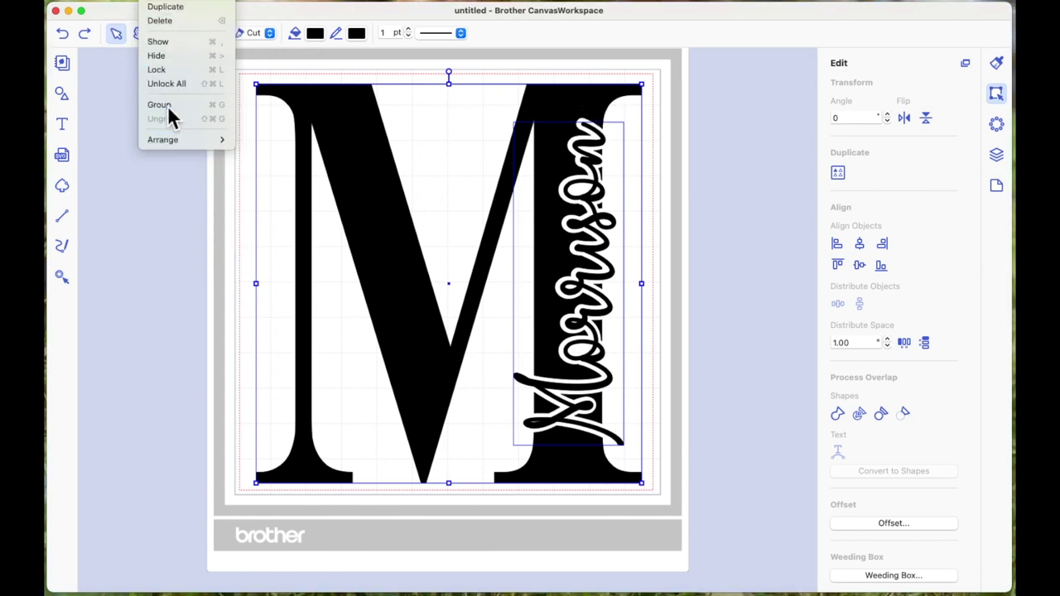
pyautogui.rightClick(376, 170)
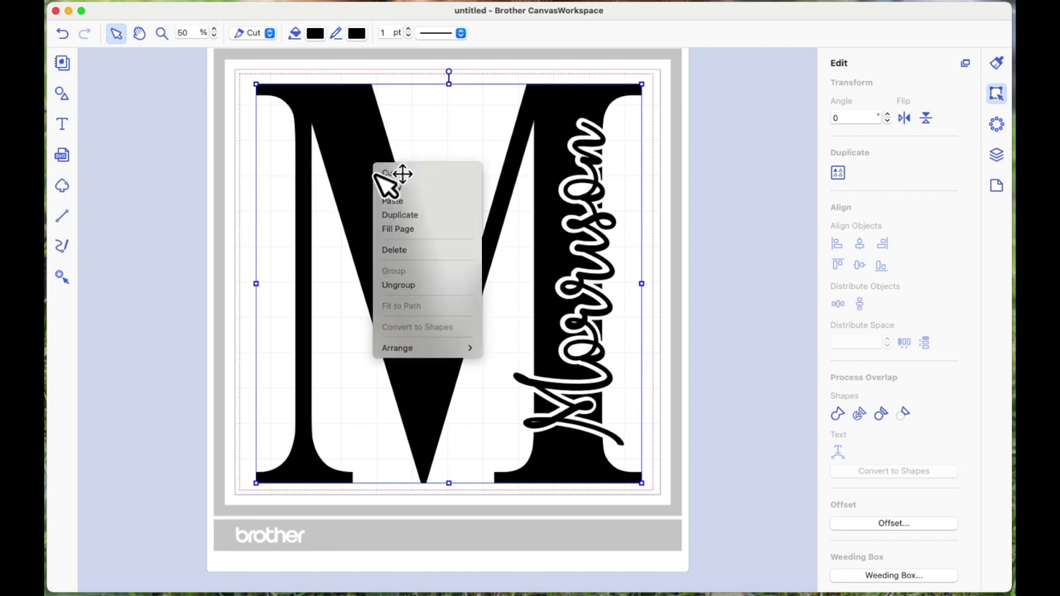
pyautogui.click(662, 256)
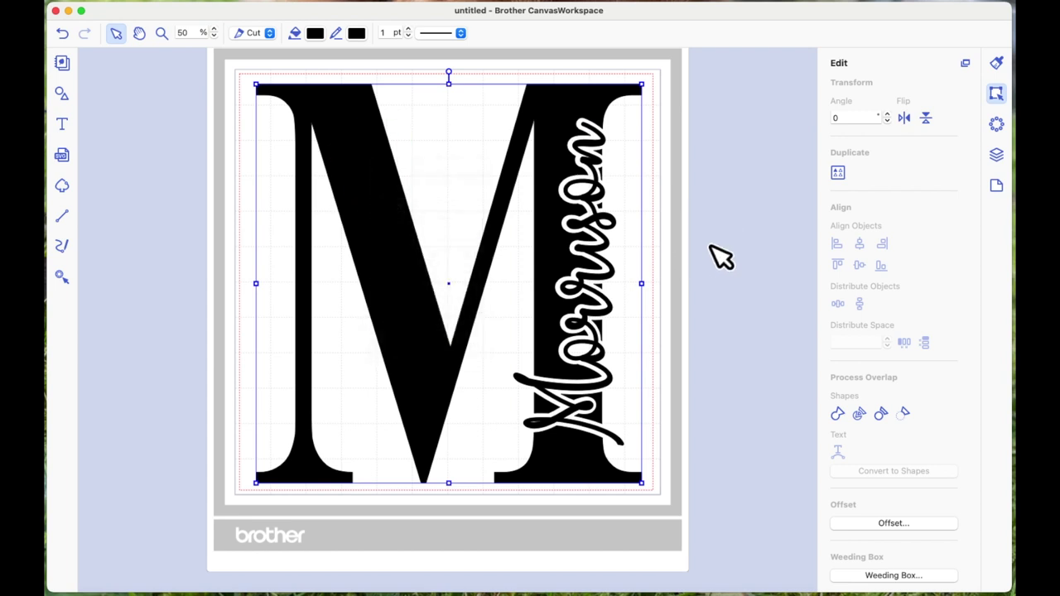